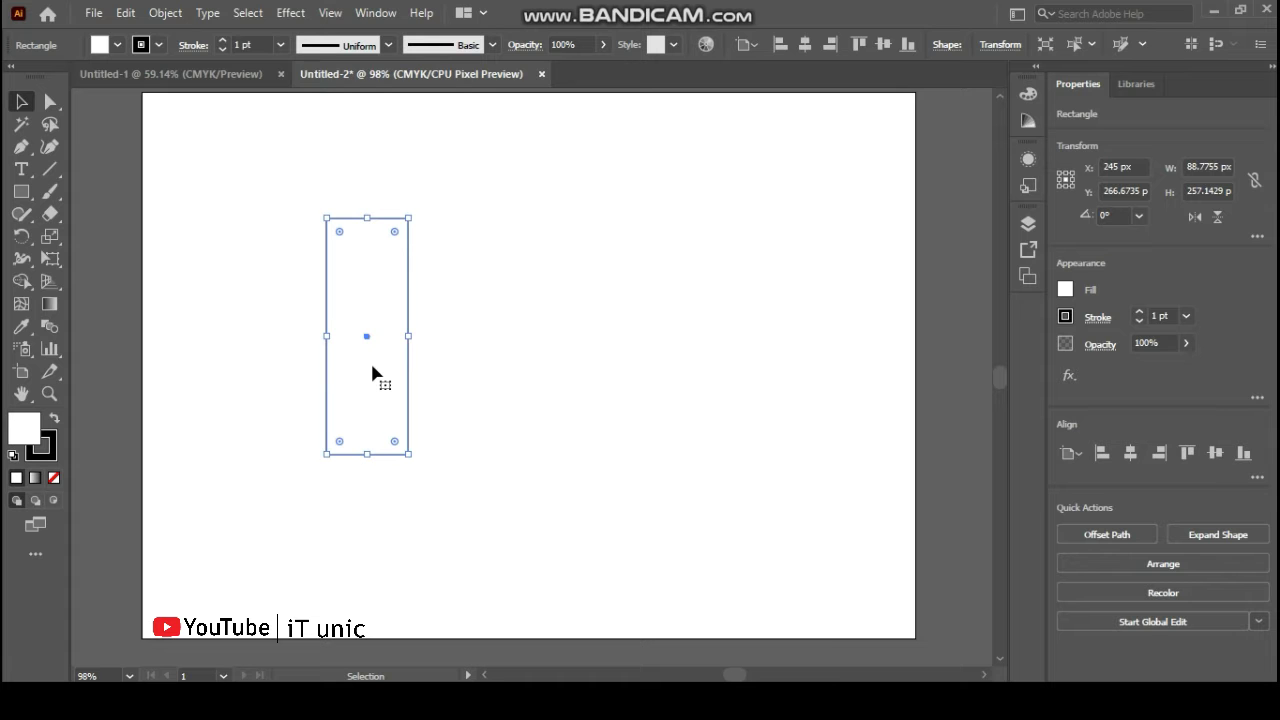
- Duplicate the tall rectangle about 288 px to its right at the same height
left_click_drag(372, 373, 641, 373)
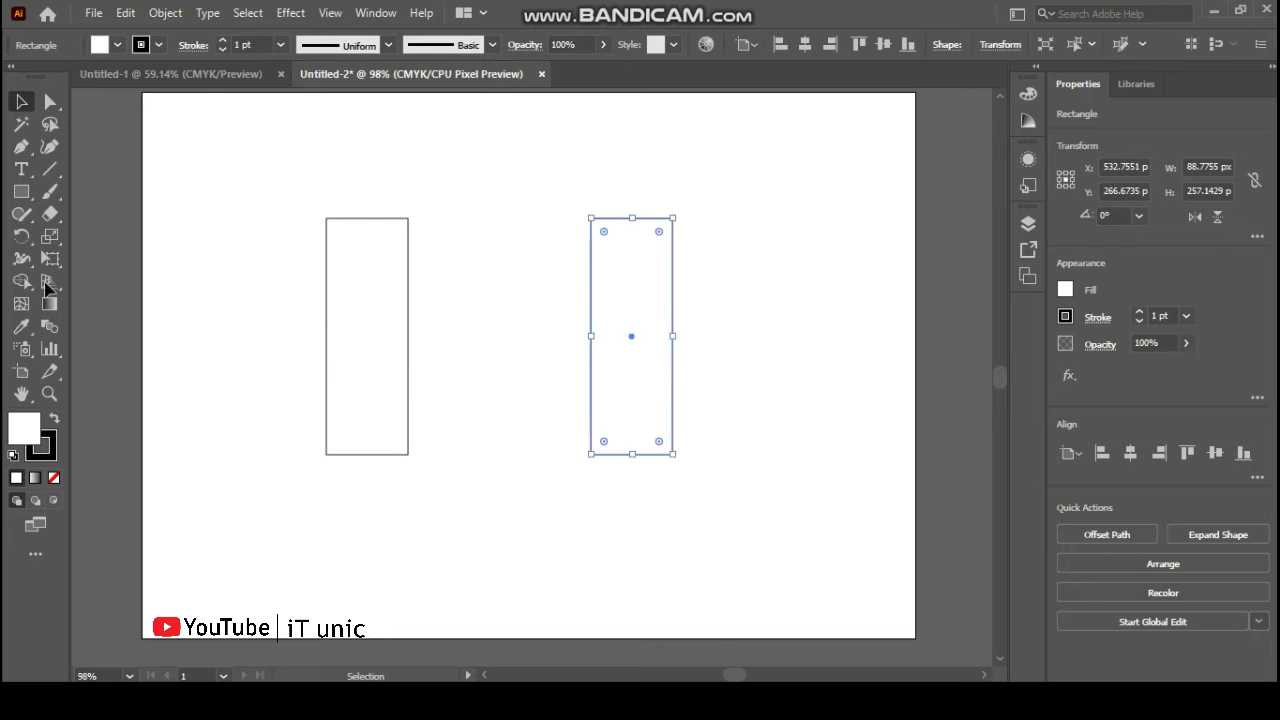
left_click(249, 196)
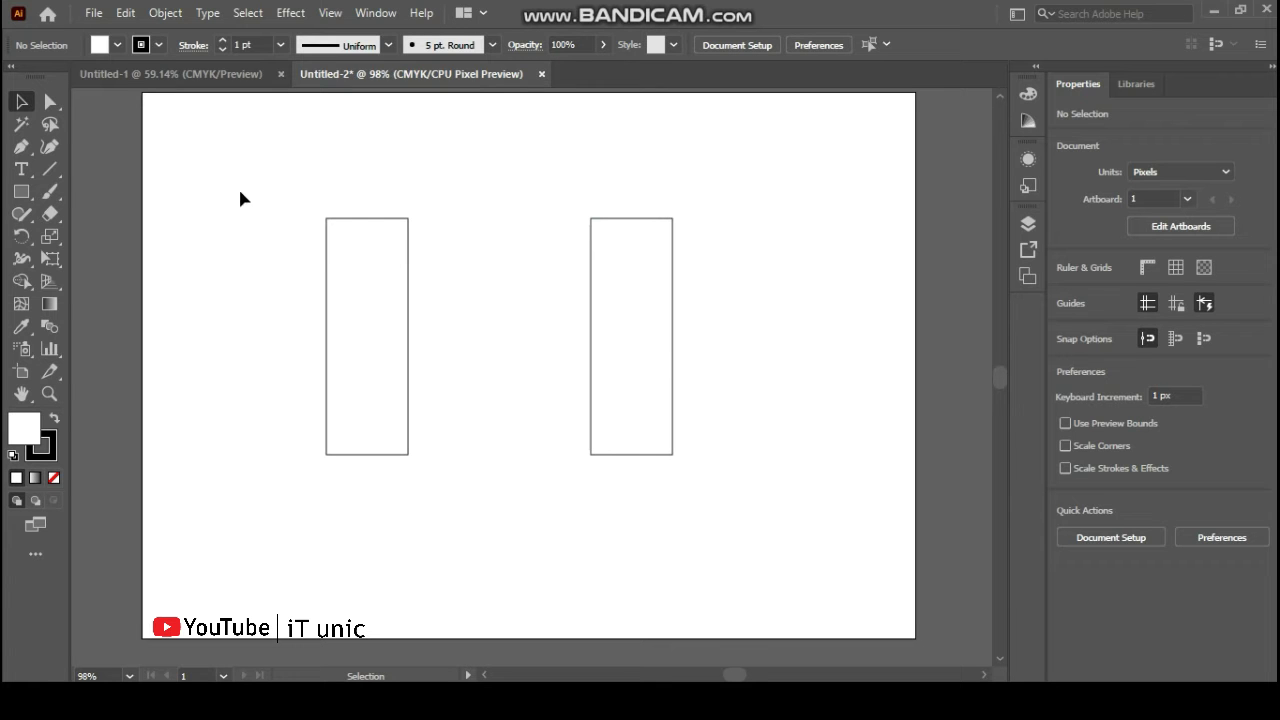
- Draw a downward-pointing triangle about 327 by 286 px with the Polygon tool at the artboard's left edge
left_click(20, 195)
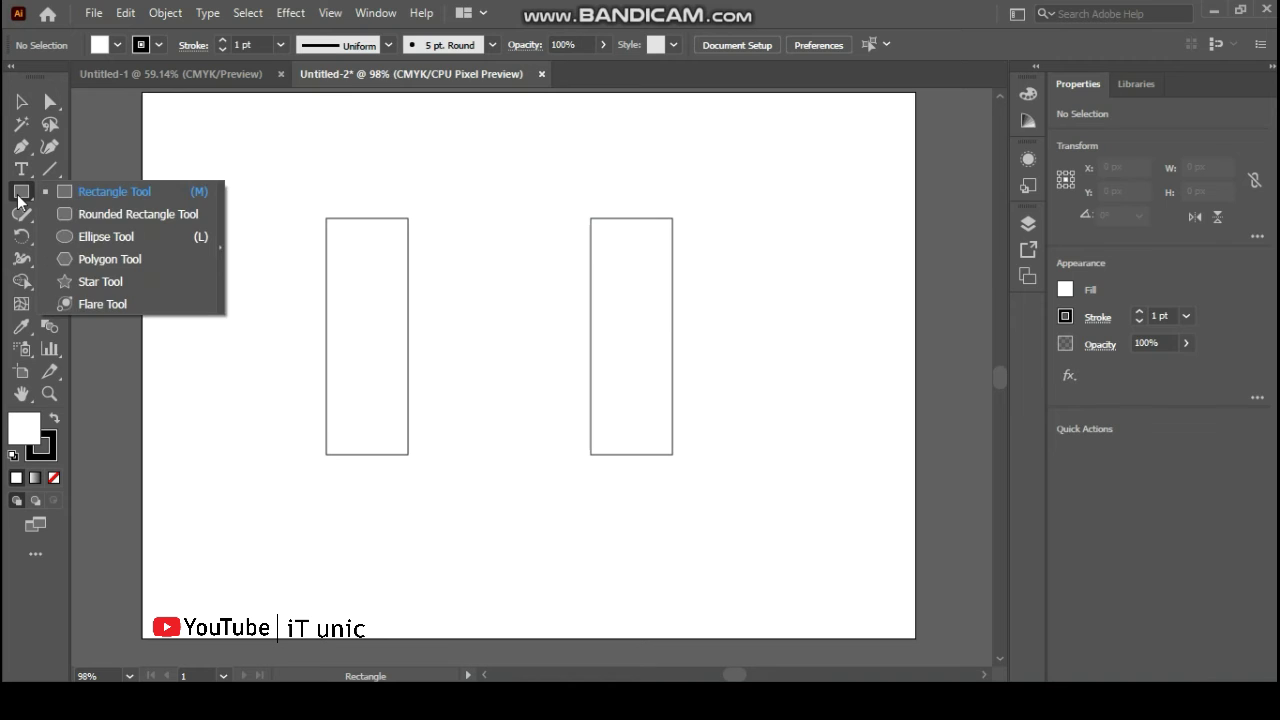
left_click(112, 200)
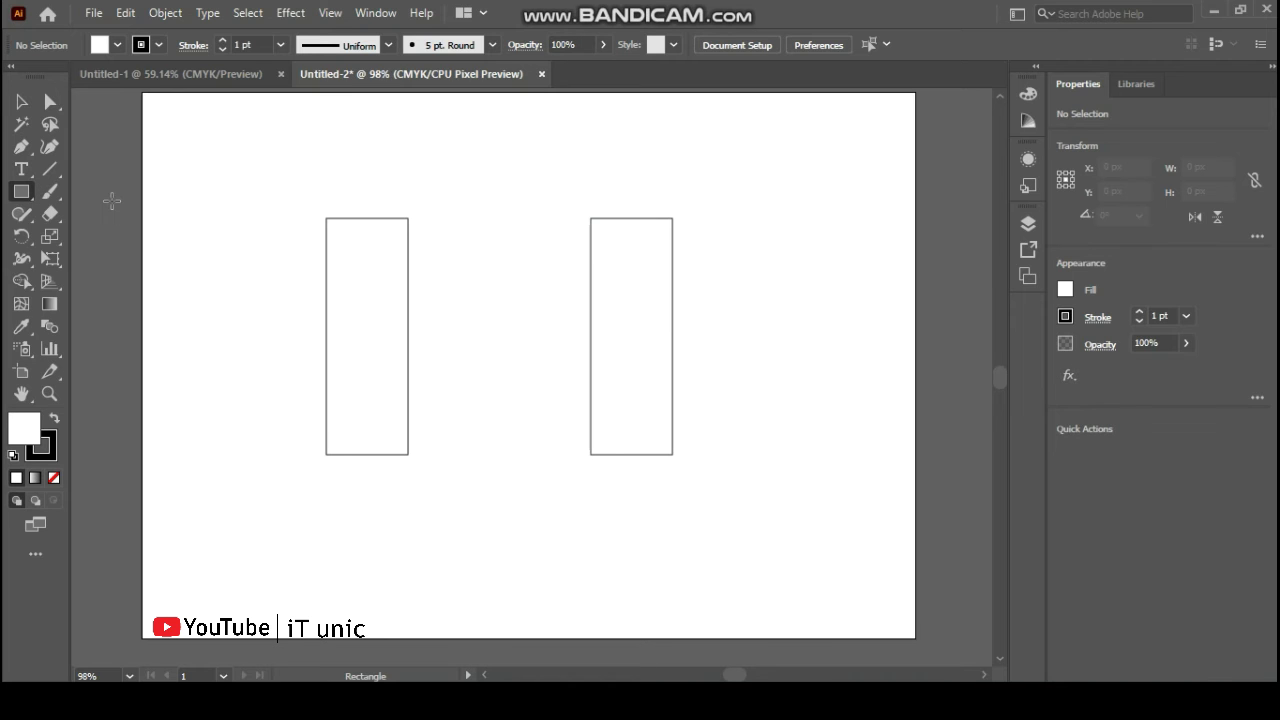
left_click(20, 195)
left_click(95, 262)
left_click_drag(153, 212, 155, 384)
key("Down")
key("Down")
key("Down")
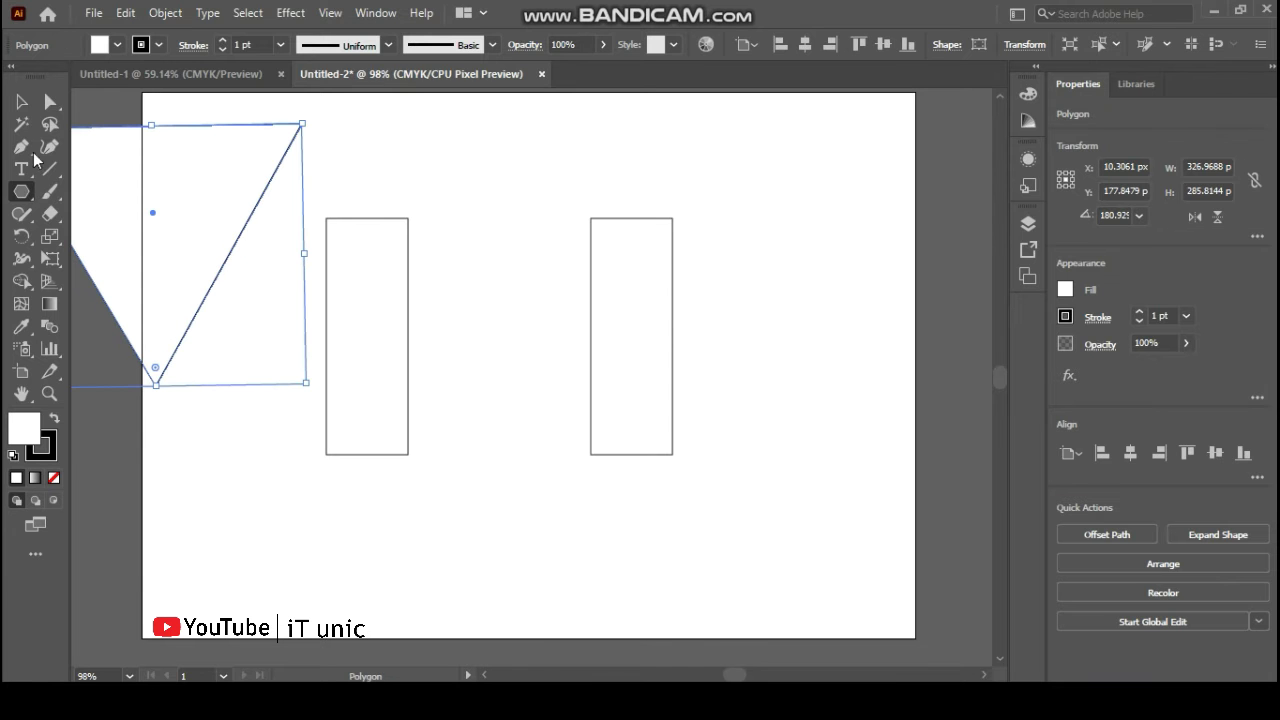
- Remove the triangle's fill, move it over the two rectangles and straighten it to a 180° rotation
left_click(20, 102)
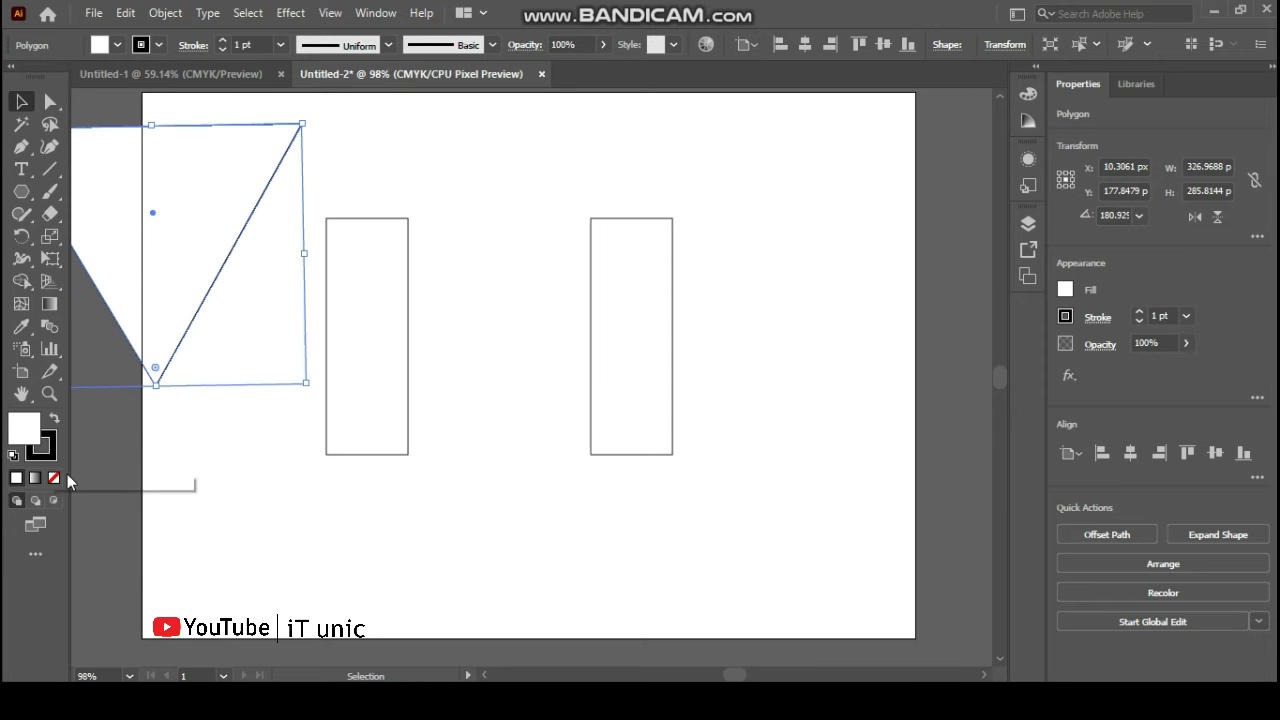
left_click(54, 478)
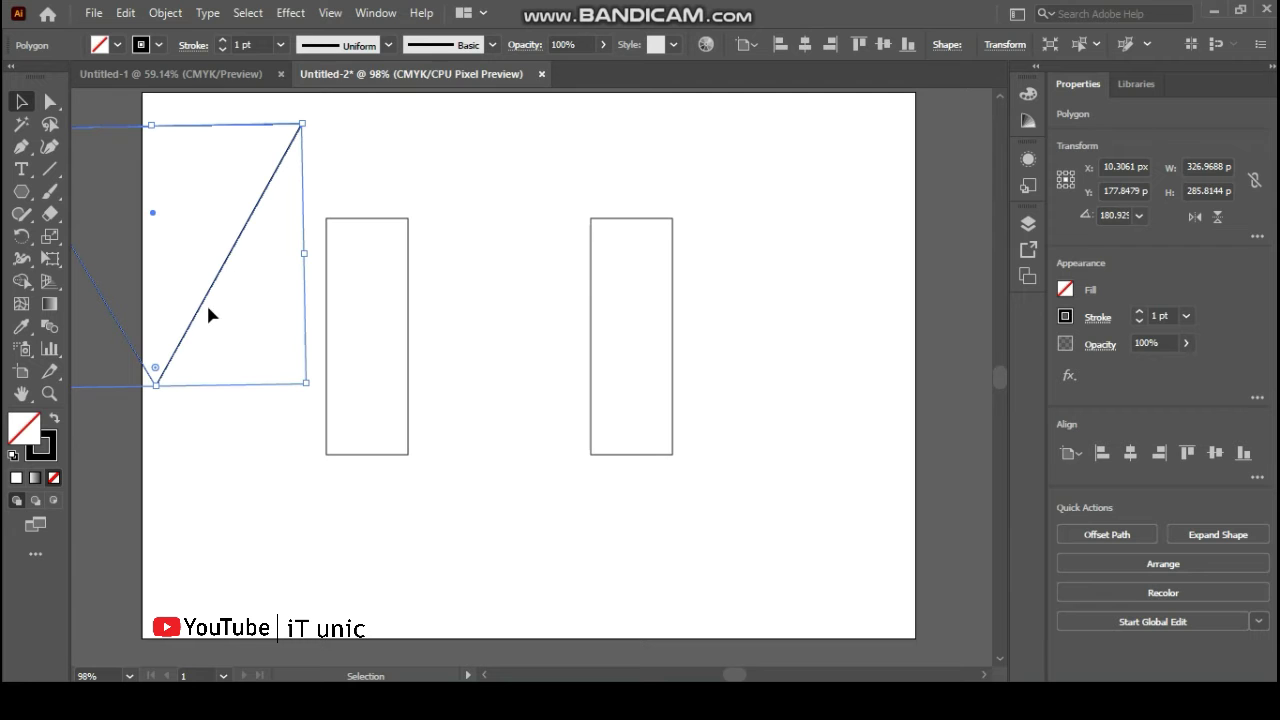
left_click_drag(206, 303, 545, 373)
left_click_drag(651, 183, 651, 183)
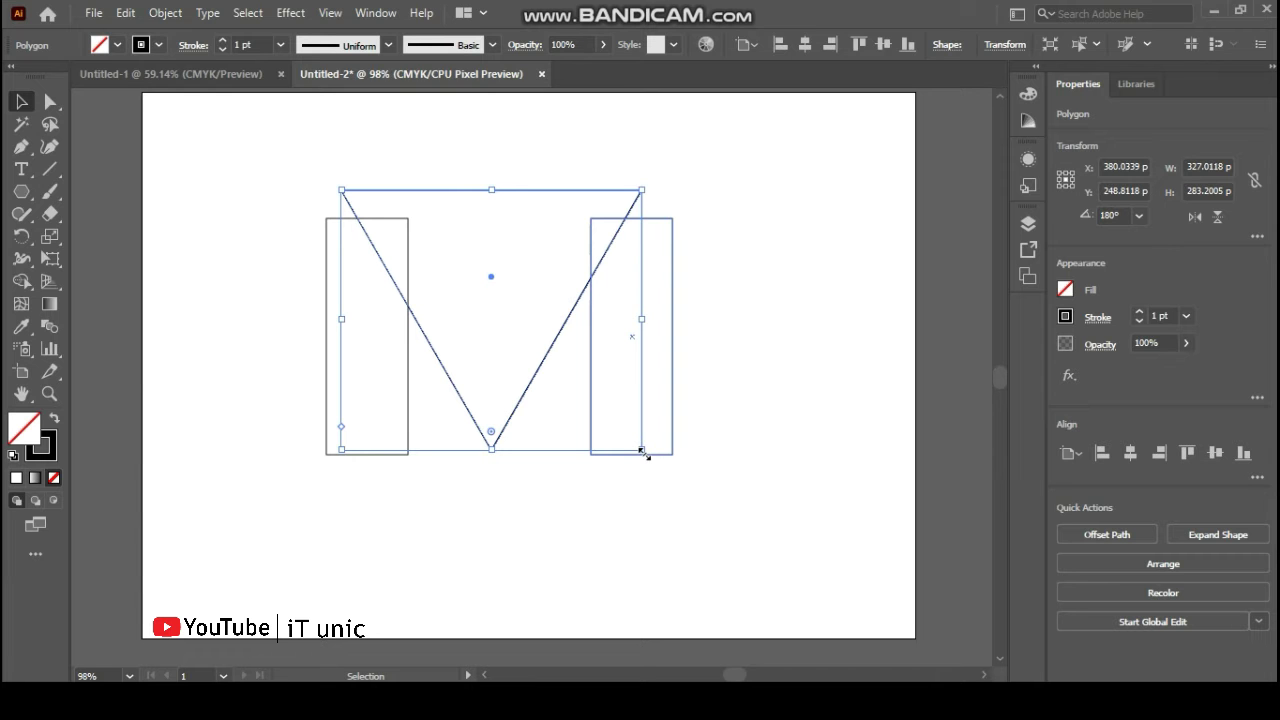
- Enlarge the triangle to about 378 by 327 px and align its tip with the rectangles' lower edges
left_click_drag(643, 453, 664, 481)
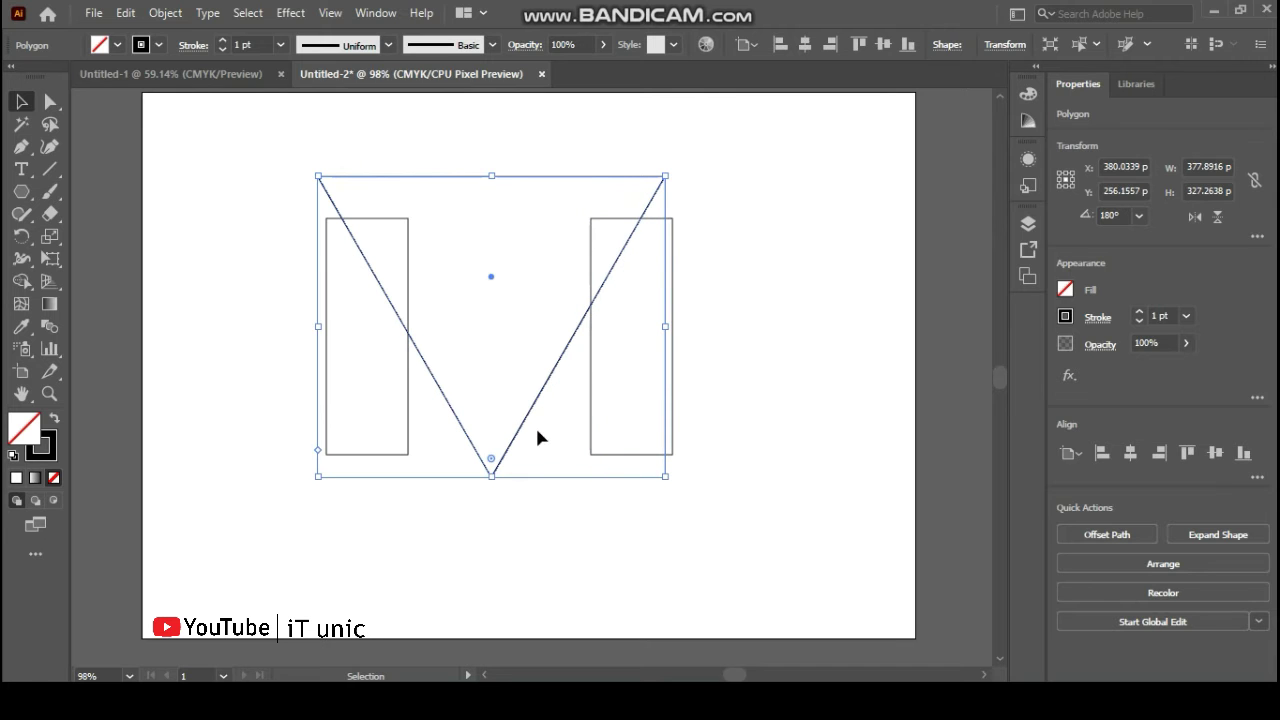
left_click_drag(532, 412, 548, 397)
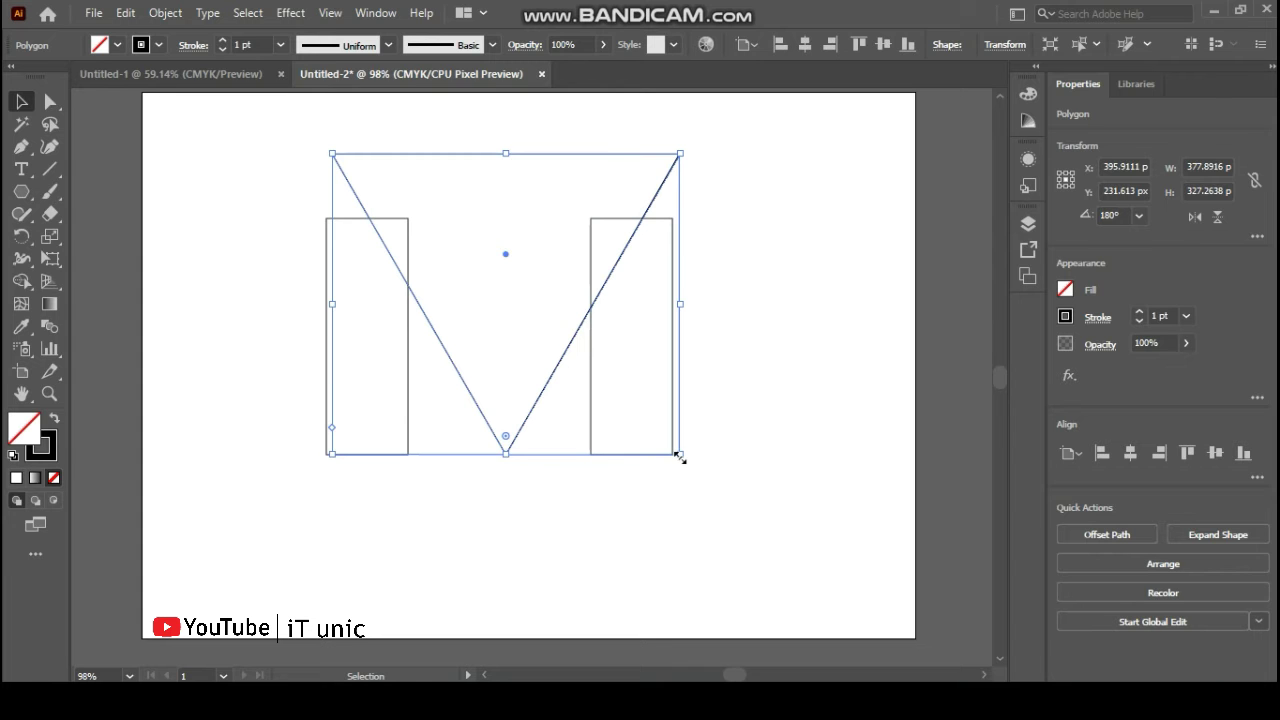
left_click_drag(679, 455, 678, 455)
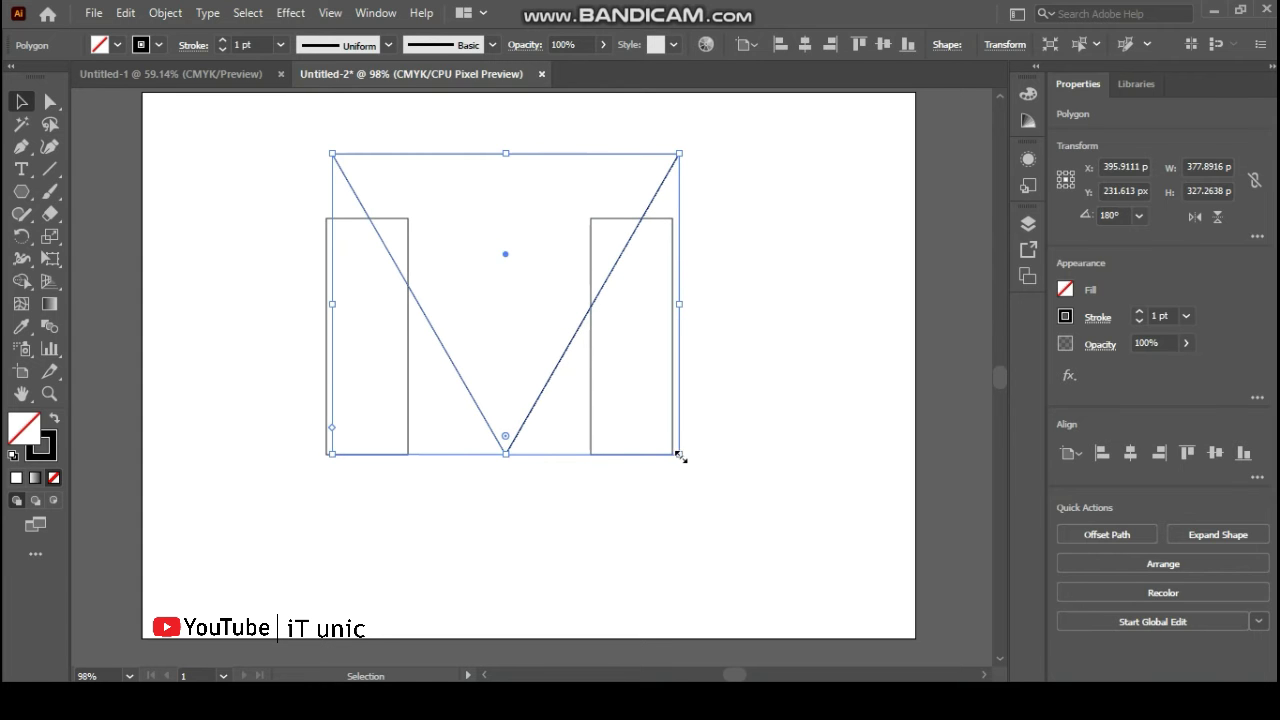
- Move both rectangles inward until their outer upper corners meet the triangle's sides
left_click(757, 450)
left_click_drag(633, 408, 605, 414)
left_click_drag(381, 418, 423, 416)
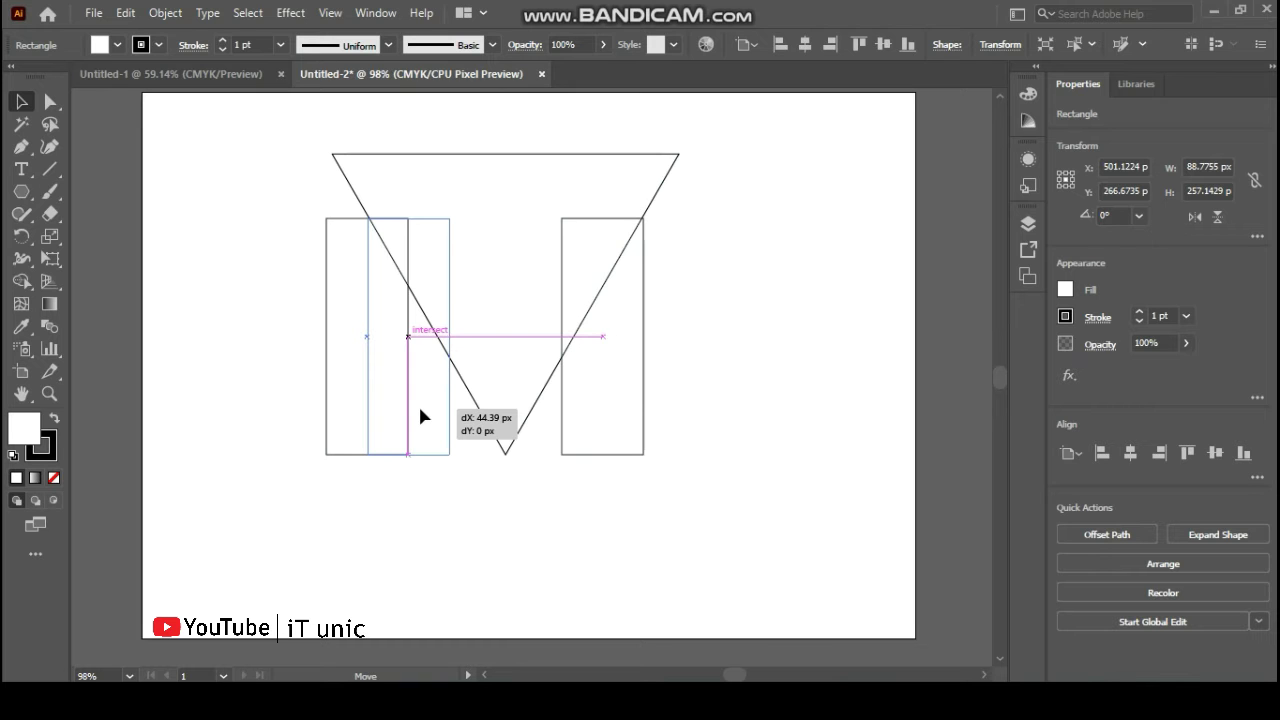
left_click_drag(420, 410, 420, 410)
left_click(737, 451)
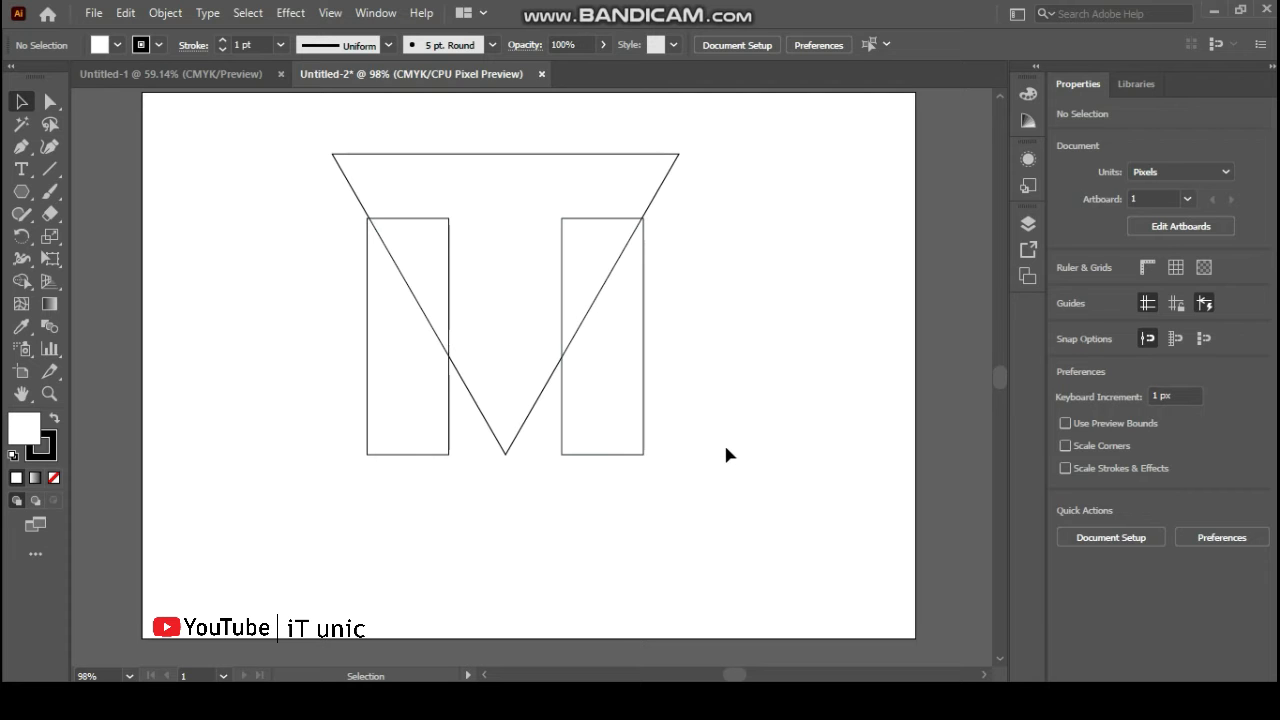
- Spread the two rectangles apart, centring the left one at X about 236 px
left_click_drag(632, 417, 680, 417)
left_click_drag(428, 418, 374, 420)
left_click(583, 360)
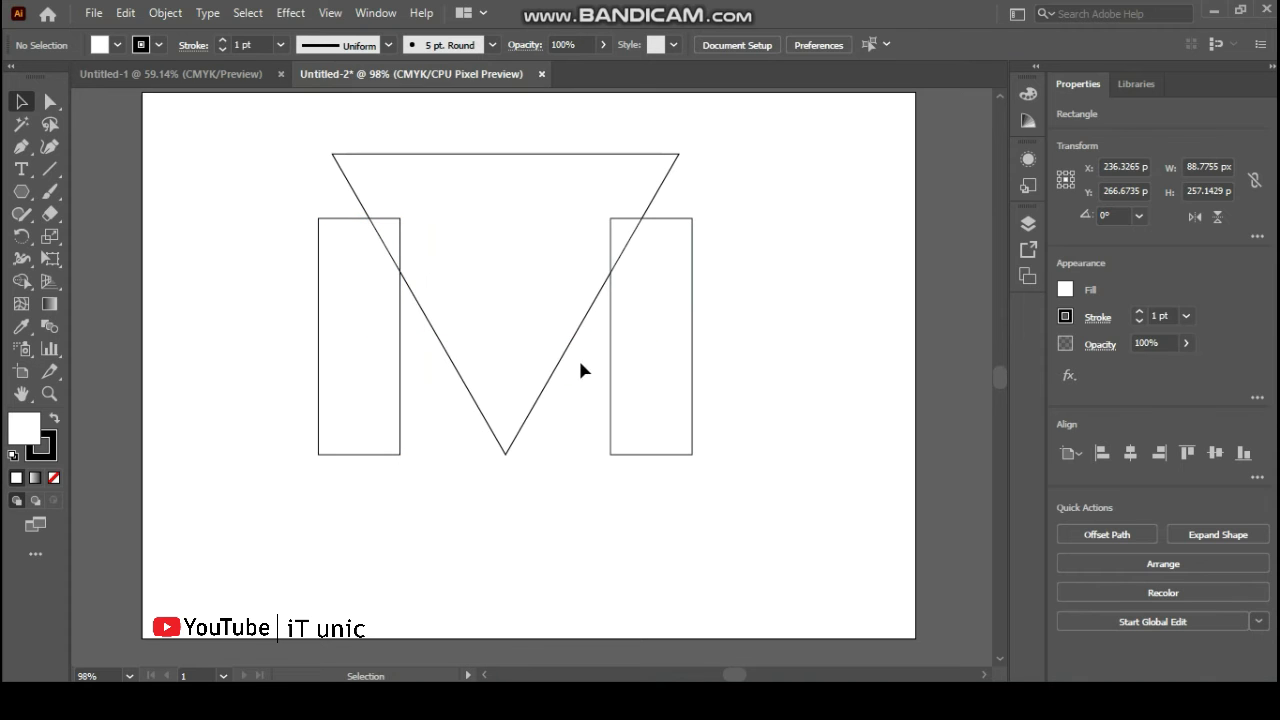
- Widen the triangle to about 421 px and shift it so its side meets the left rectangle's outer upper corner
left_click(570, 360)
left_click_drag(680, 305, 720, 304)
left_click_drag(543, 428, 494, 429)
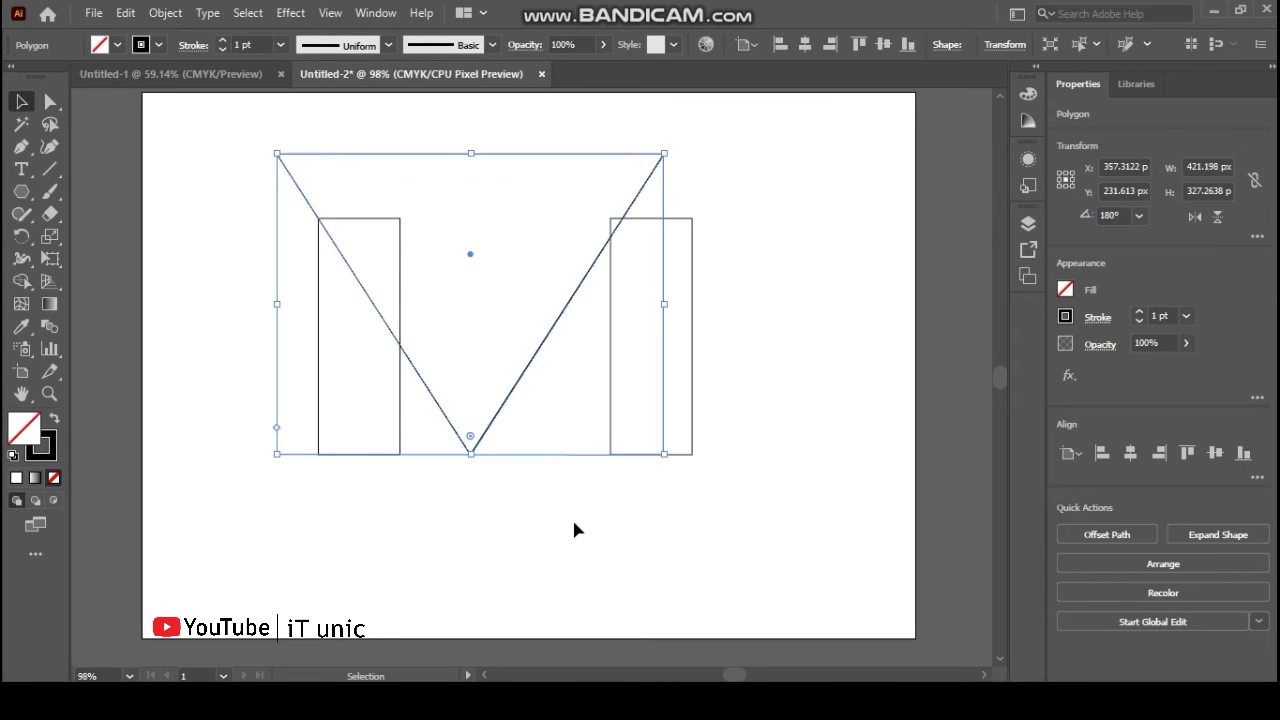
- Move the right rectangle inward and widen the triangle to about 430 px so its side meets that rectangle's outer upper corner
left_click(574, 527)
left_click_drag(693, 423, 631, 430)
left_click(735, 415)
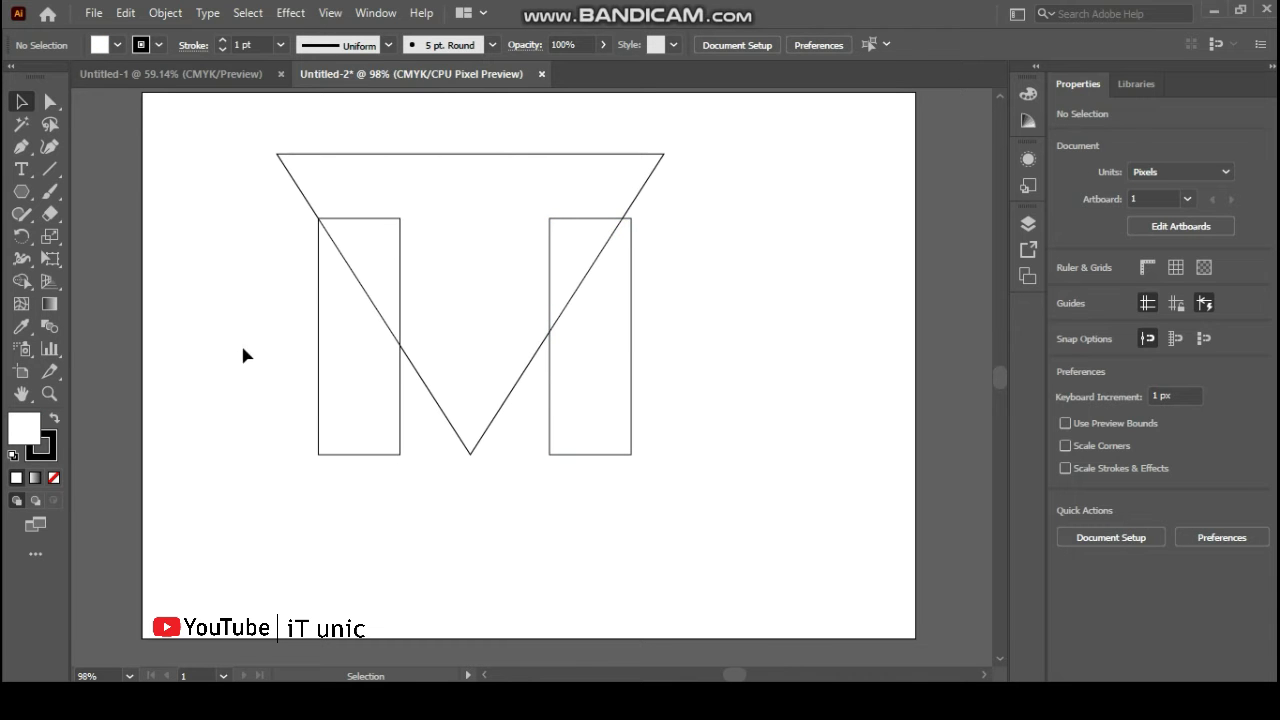
left_click(473, 448)
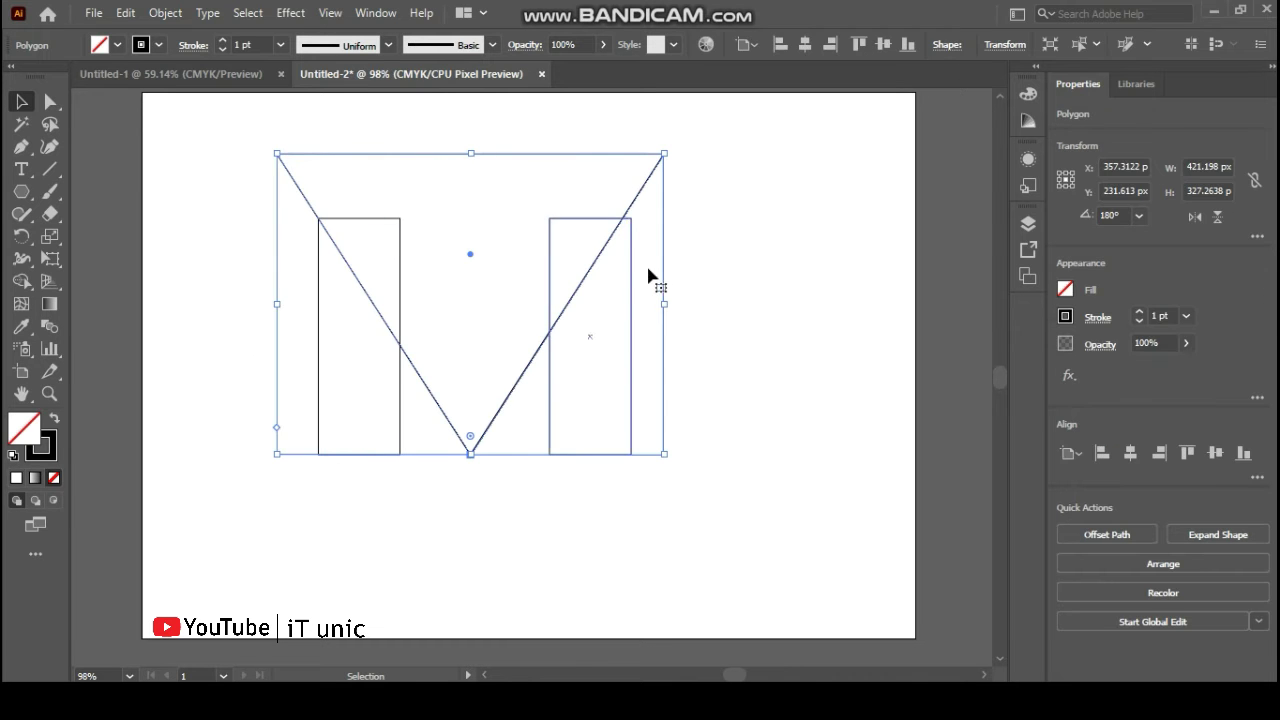
left_click_drag(665, 303, 672, 307)
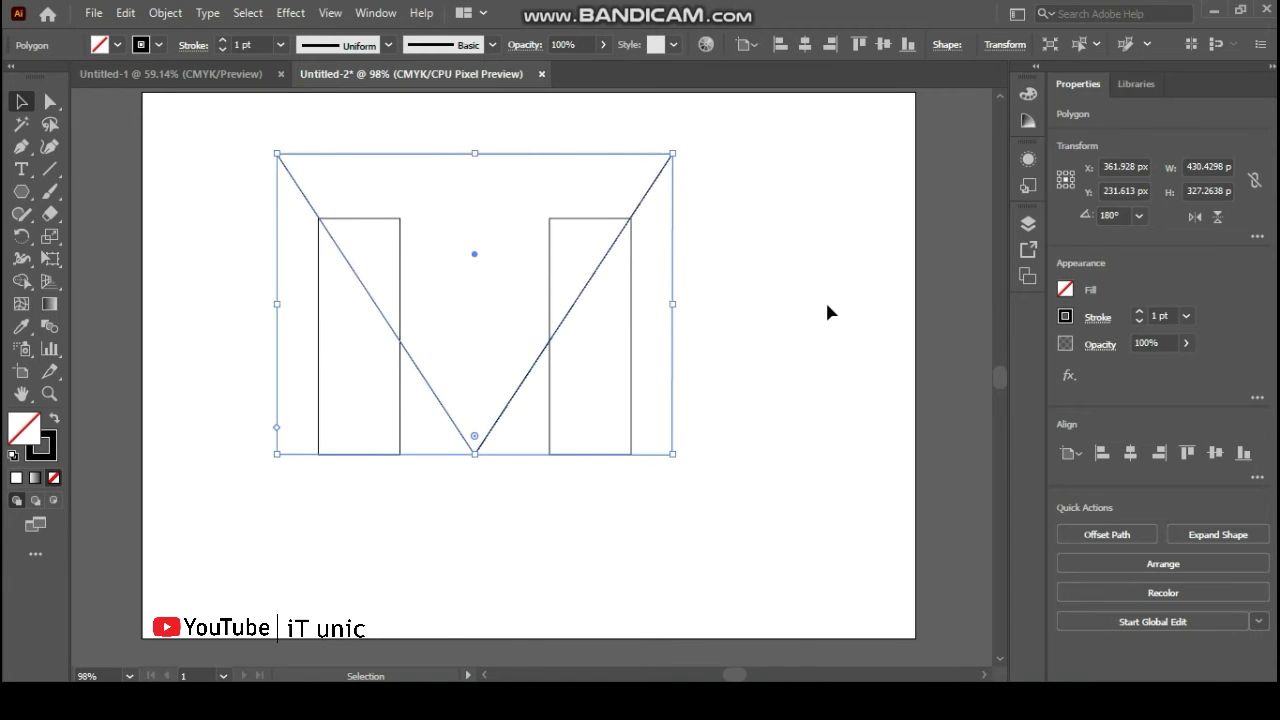
- Copy the triangle and paste the copy directly in front of it
left_click(461, 394)
left_click(482, 444)
left_click(125, 12)
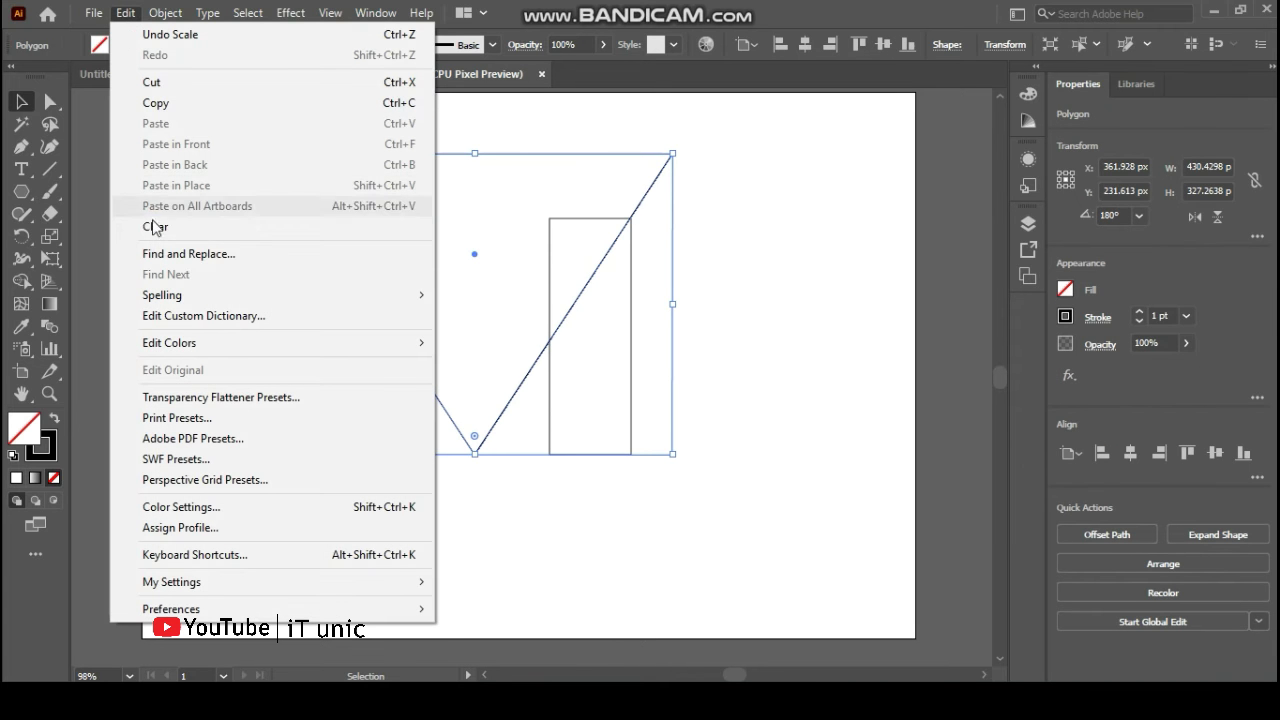
left_click(160, 104)
left_click(125, 12)
left_click(199, 152)
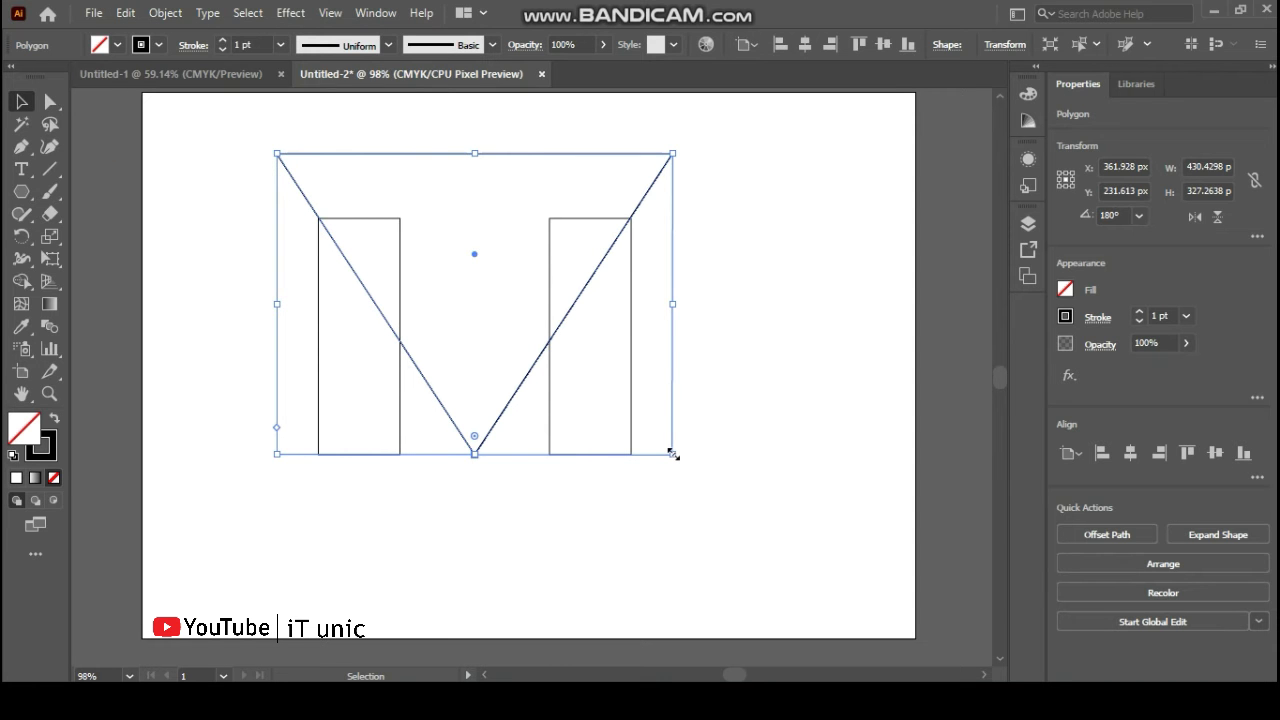
- Scale the pasted triangle down proportionally about its centre until it fits between the rectangles' inner upper corners
key("shift")
left_click_drag(672, 455, 583, 375)
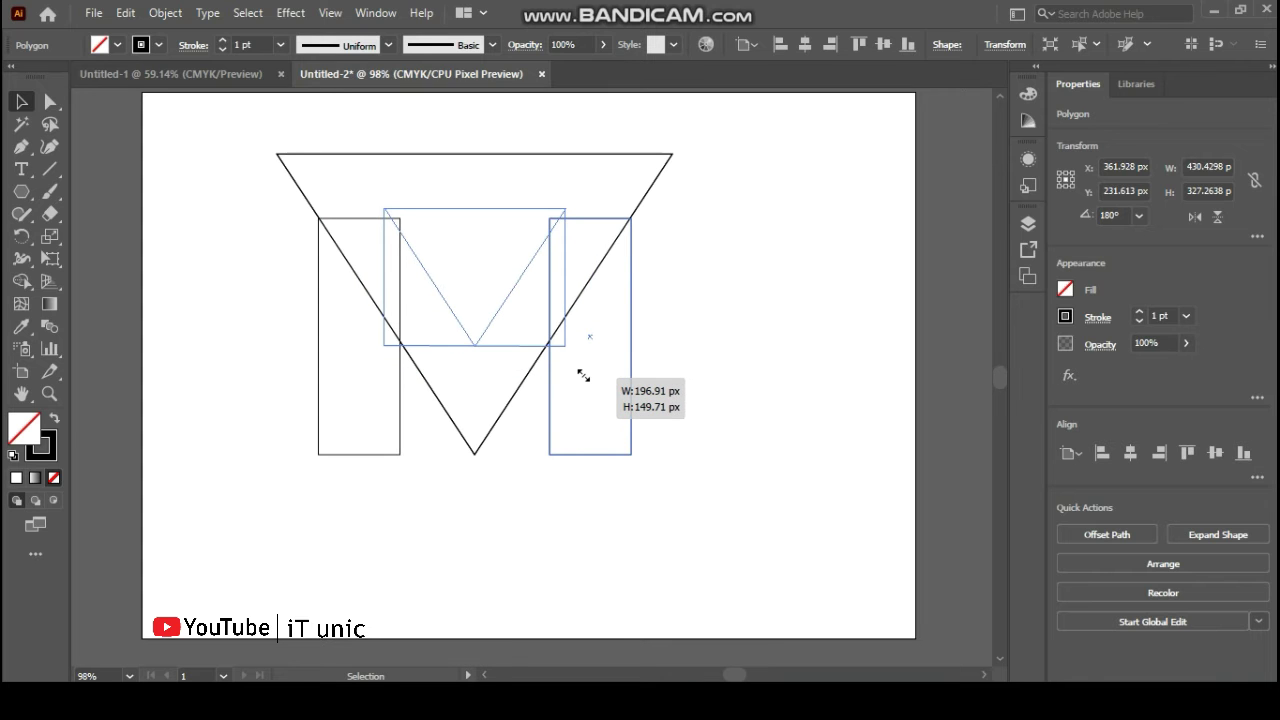
left_click_drag(583, 375, 578, 369)
left_click(760, 340)
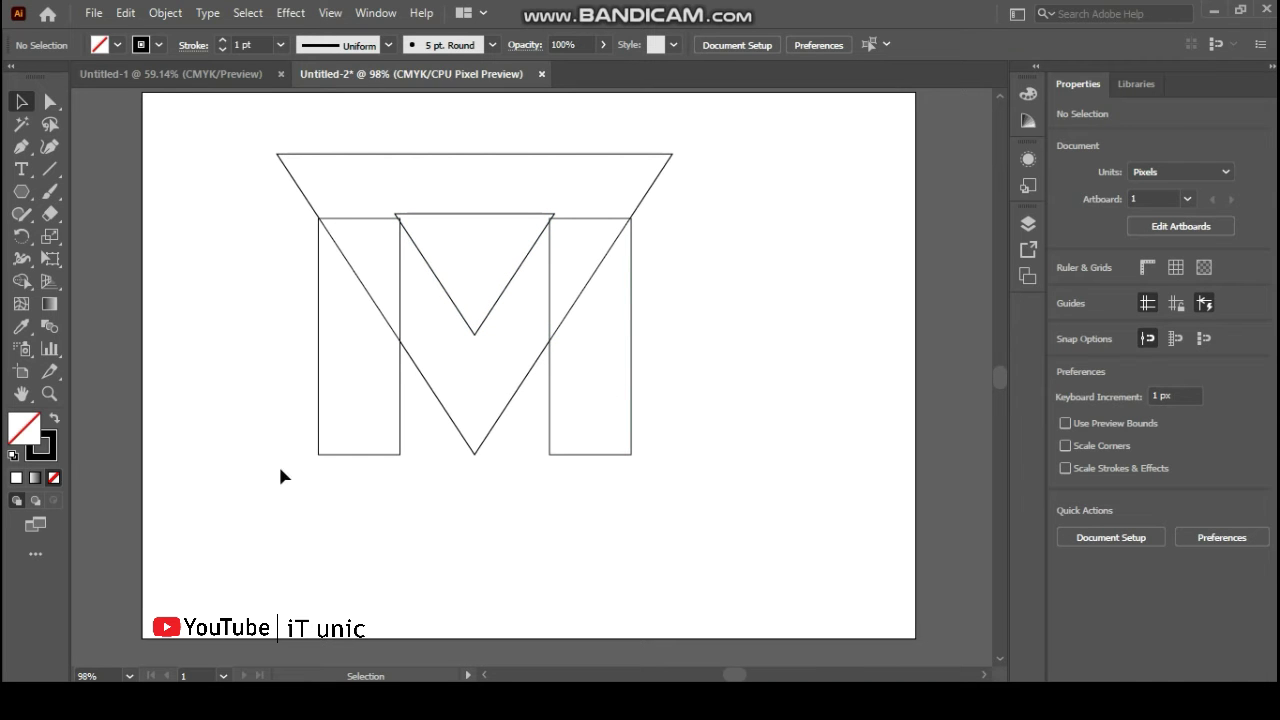
- Lock the left and right rectangles in place
left_click(343, 456)
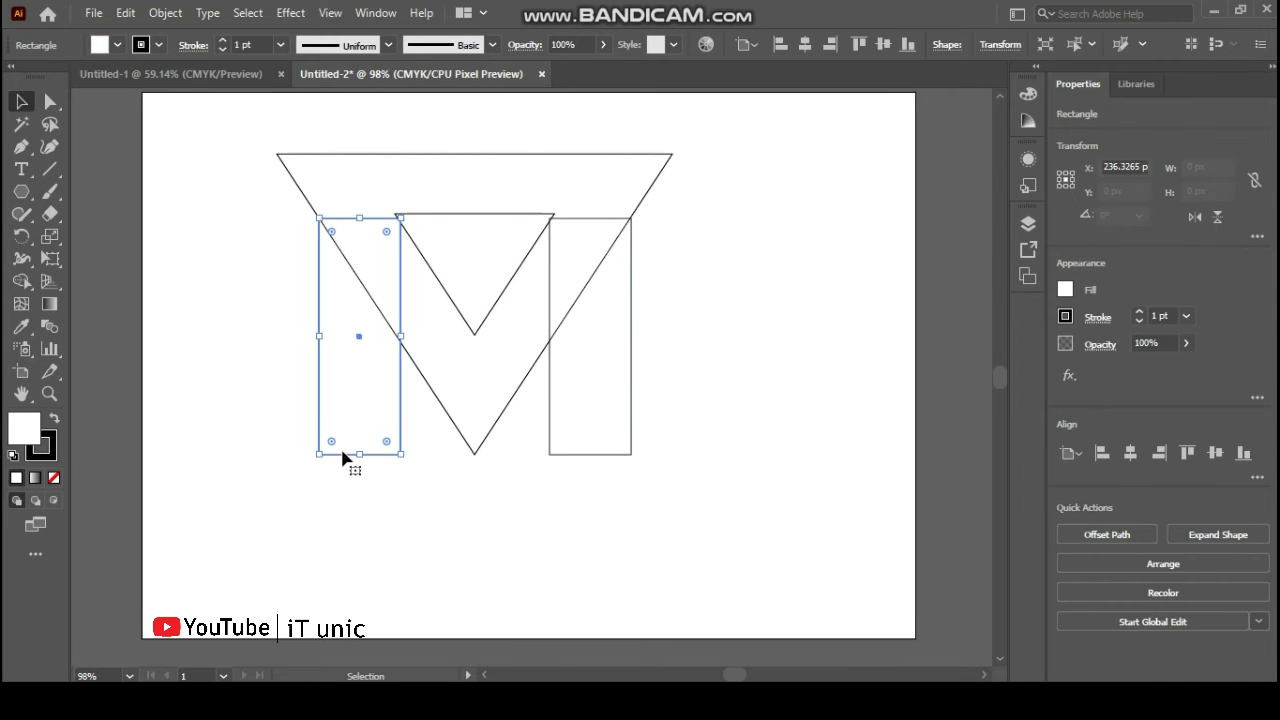
key("ctrl+2")
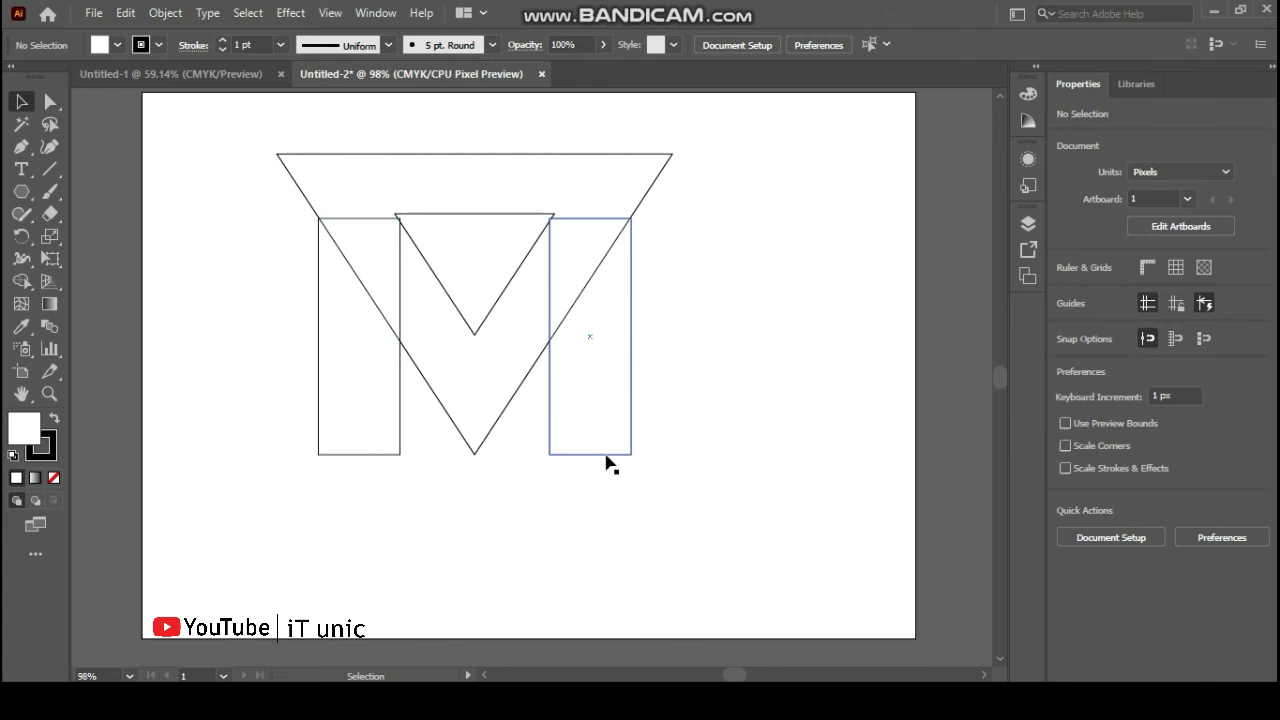
left_click(608, 454)
key("ctrl+2")
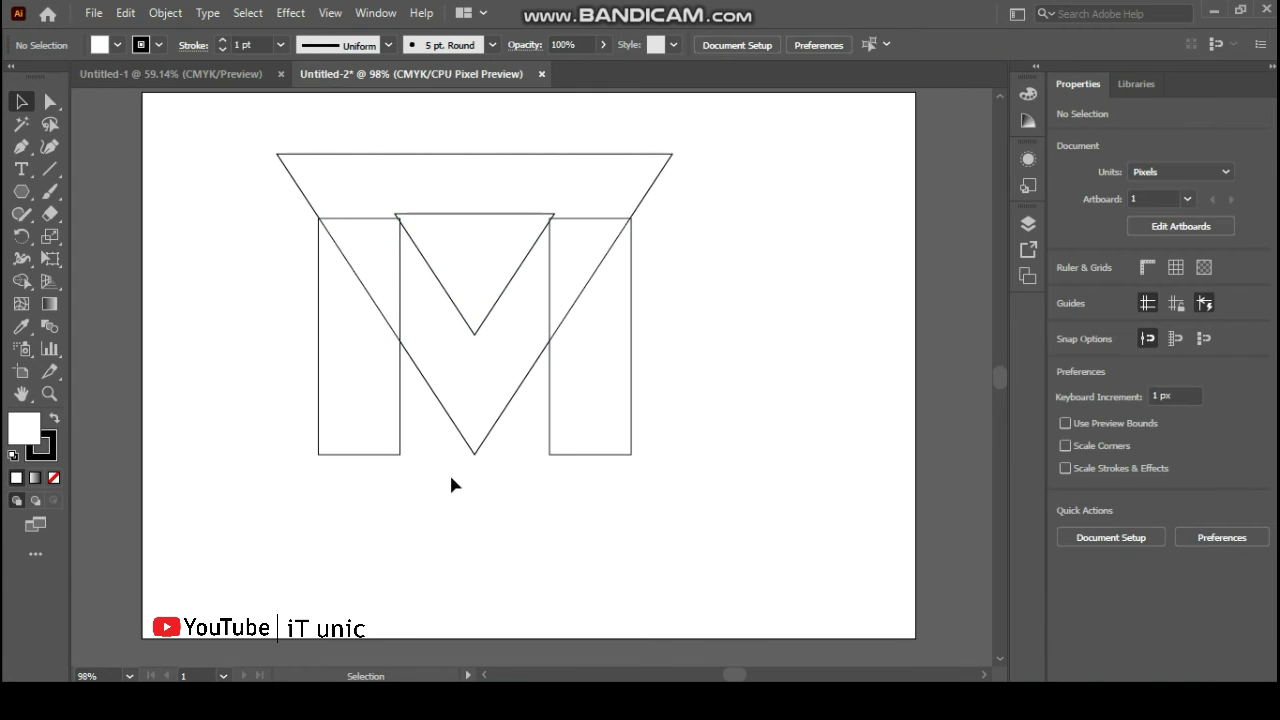
- Select the large and small triangles and split them with the Pathfinder Divide operation
left_click(497, 291)
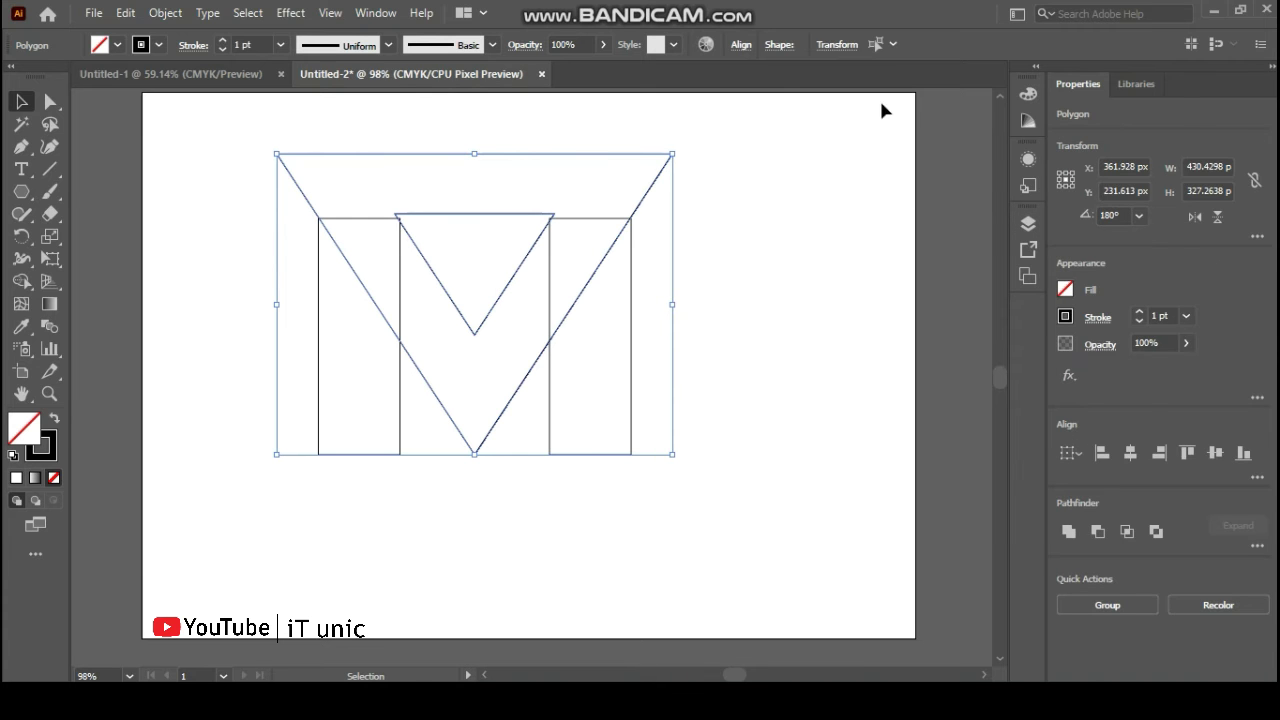
left_click(365, 14)
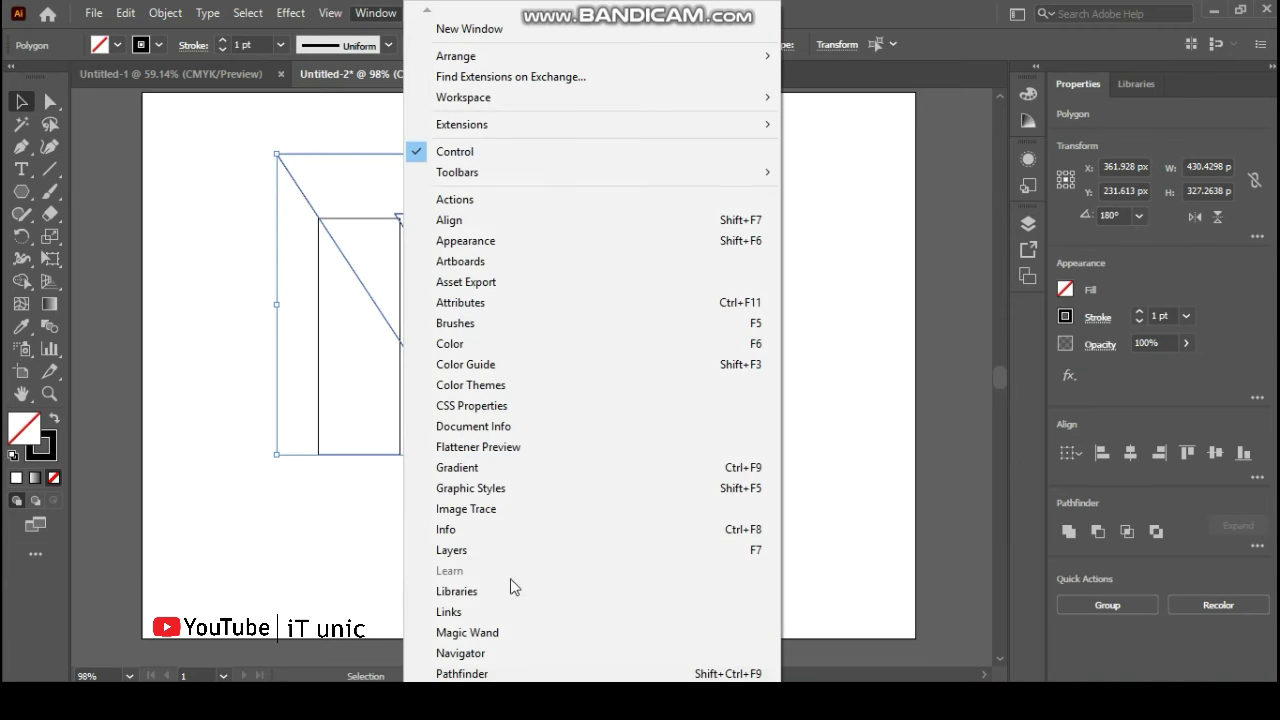
left_click(497, 675)
left_click_drag(190, 492, 858, 466)
left_click(800, 590)
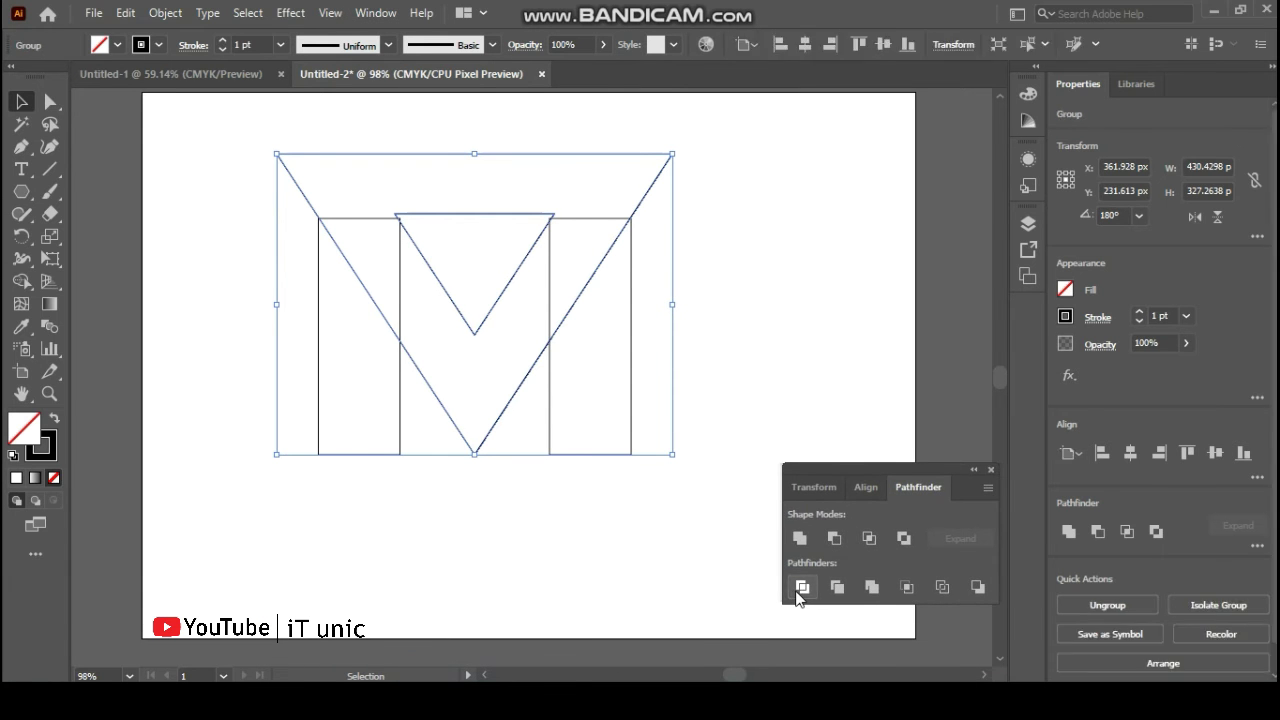
- Ungroup the divided triangle pieces and clear the selection
right_click(452, 491)
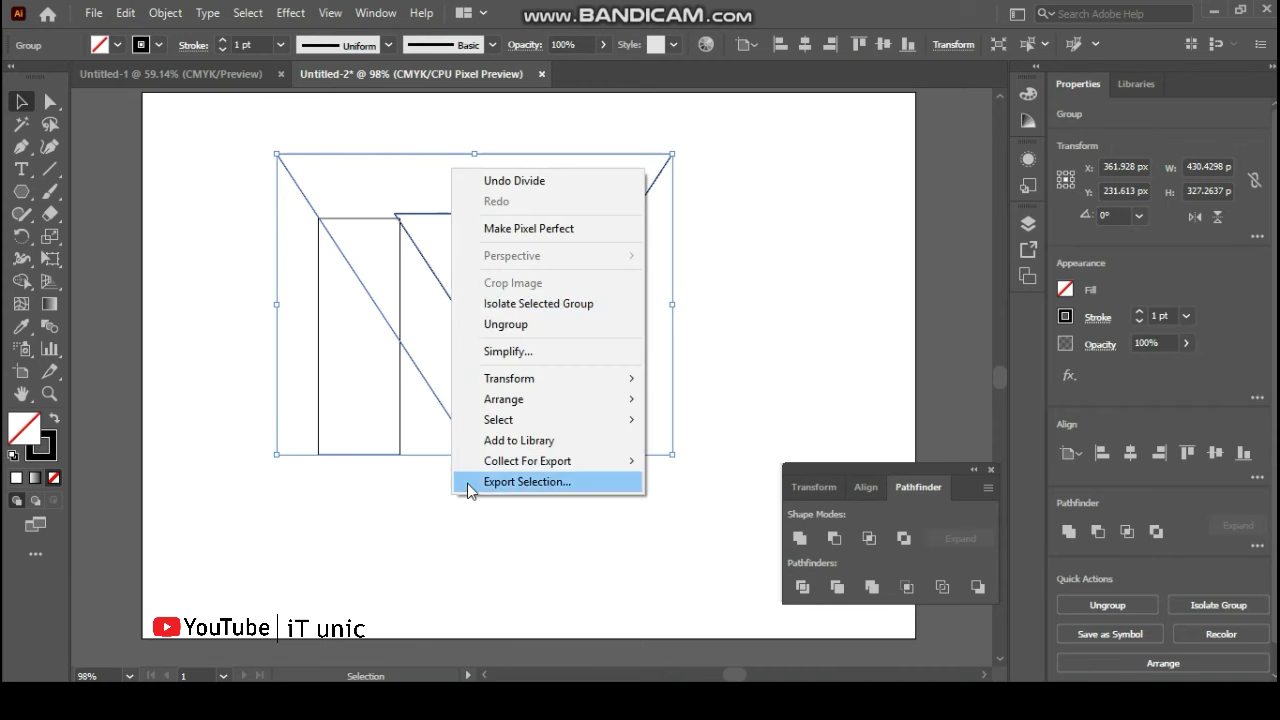
left_click(506, 324)
left_click(481, 504)
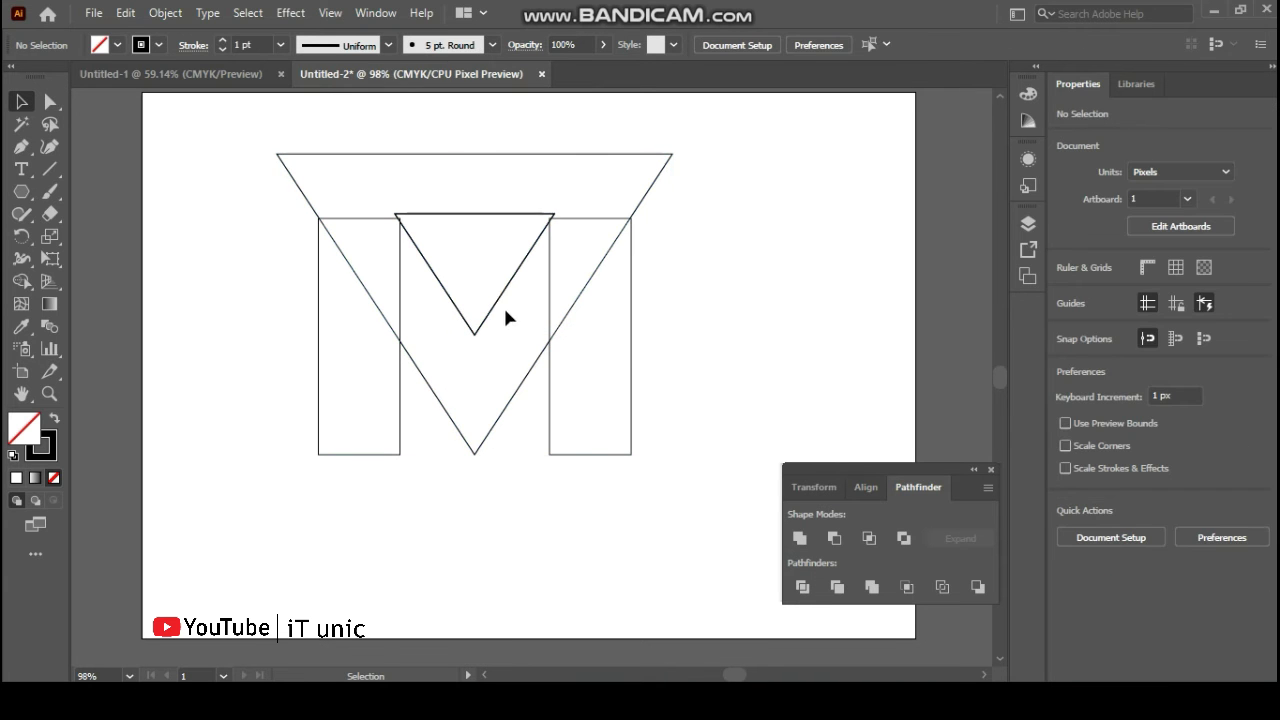
- Delete the small inner triangle piece, keeping the outer triangular frame
left_click_drag(498, 291, 740, 278)
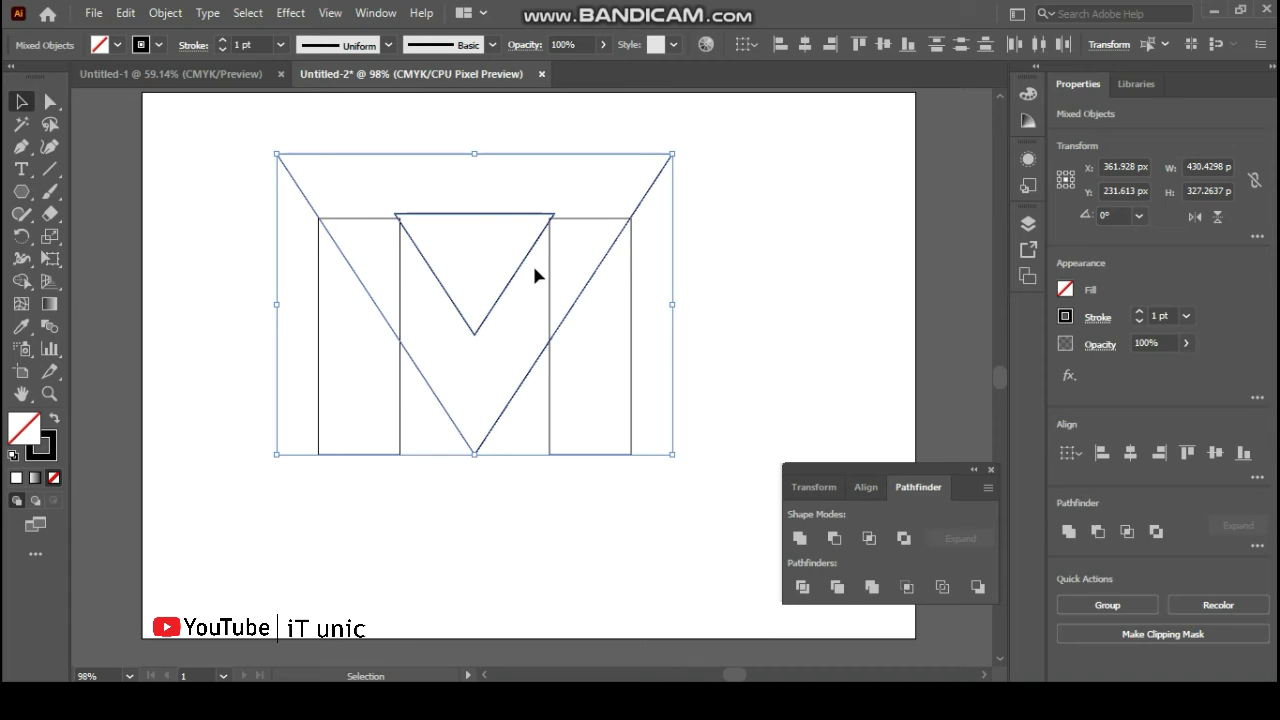
left_click(808, 283)
left_click_drag(541, 236, 817, 264)
key("Delete")
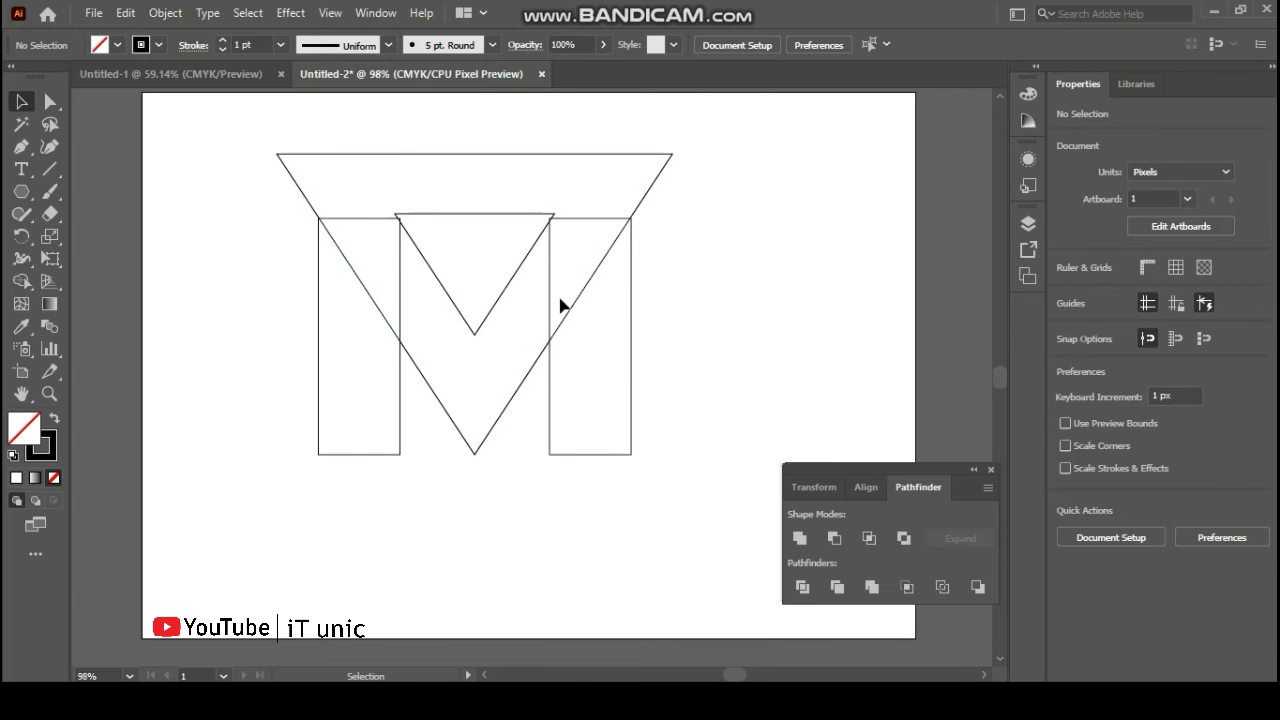
- Draw two short horizontal lines with the Line Segment tool, one across each arm of the triangular frame near the rectangles' upper ends
scroll(563, 340, "up", 2)
scroll(580, 300, "up", 1)
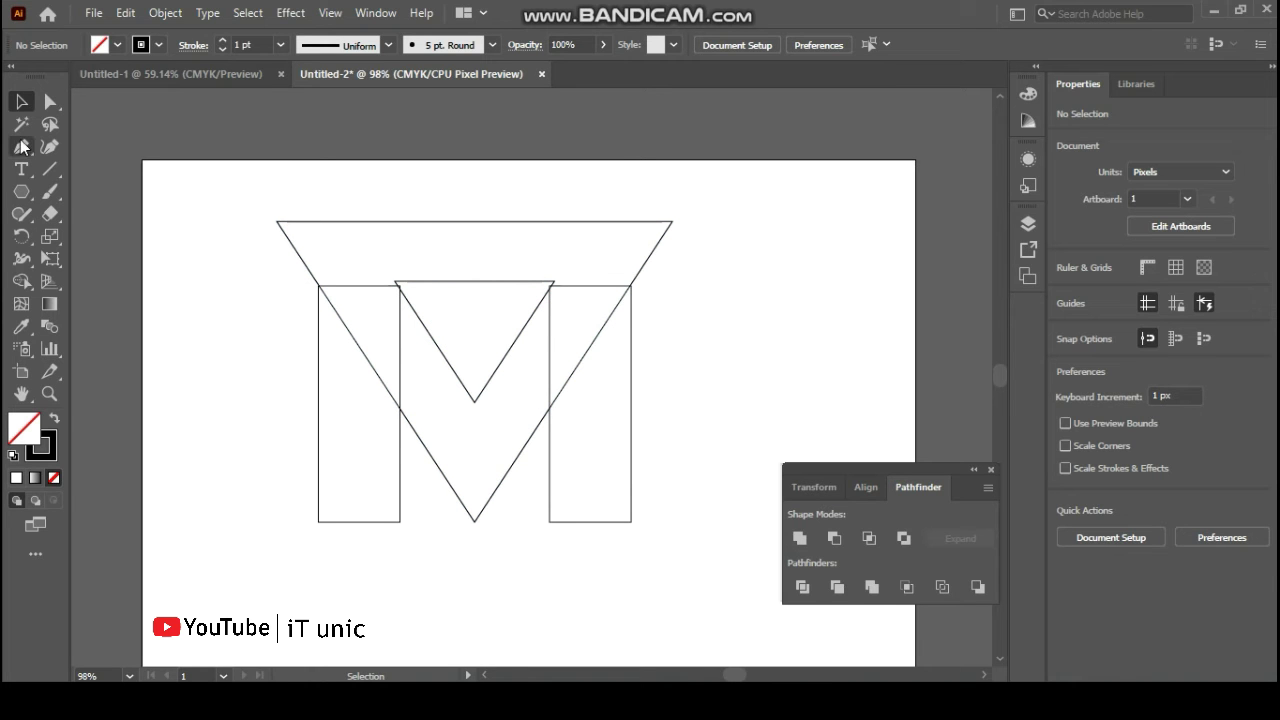
left_click(41, 170)
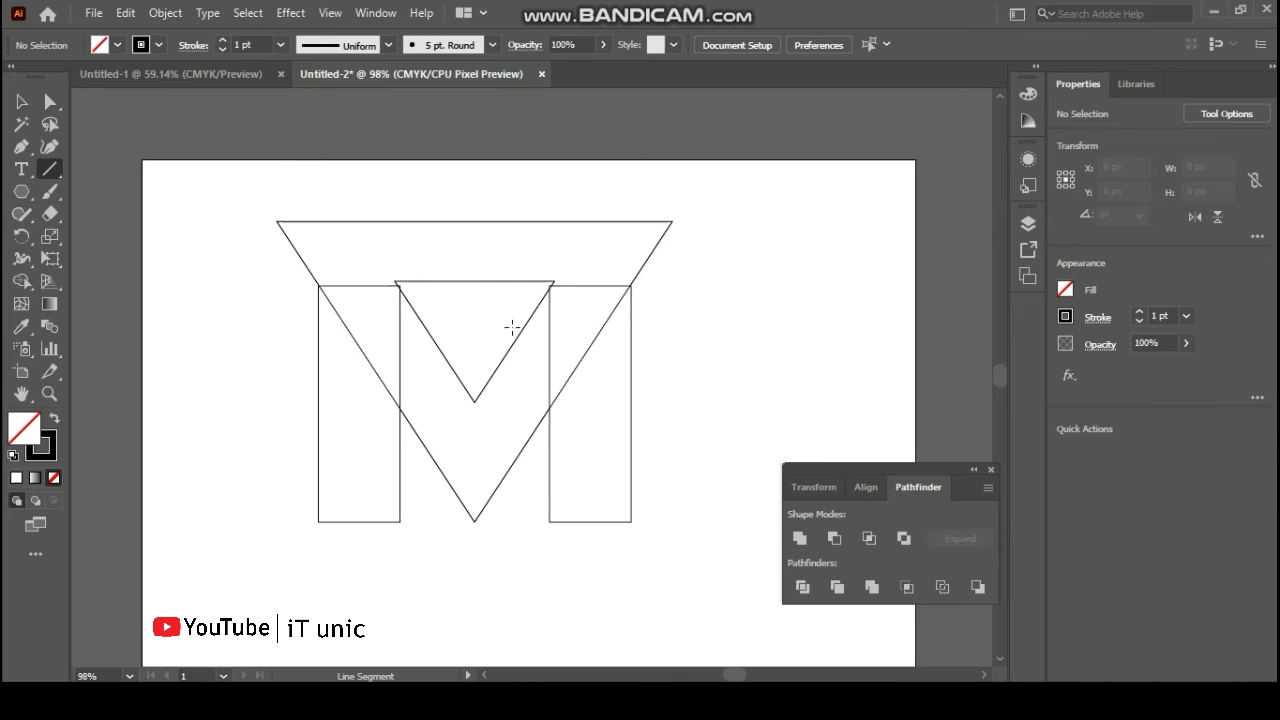
left_click_drag(512, 313, 652, 312)
left_click_drag(300, 286, 420, 286)
- Split the triangular frame along the two short lines with Pathfinder Divide and ungroup the resulting pieces
left_click(21, 101)
left_click_drag(244, 323, 466, 236)
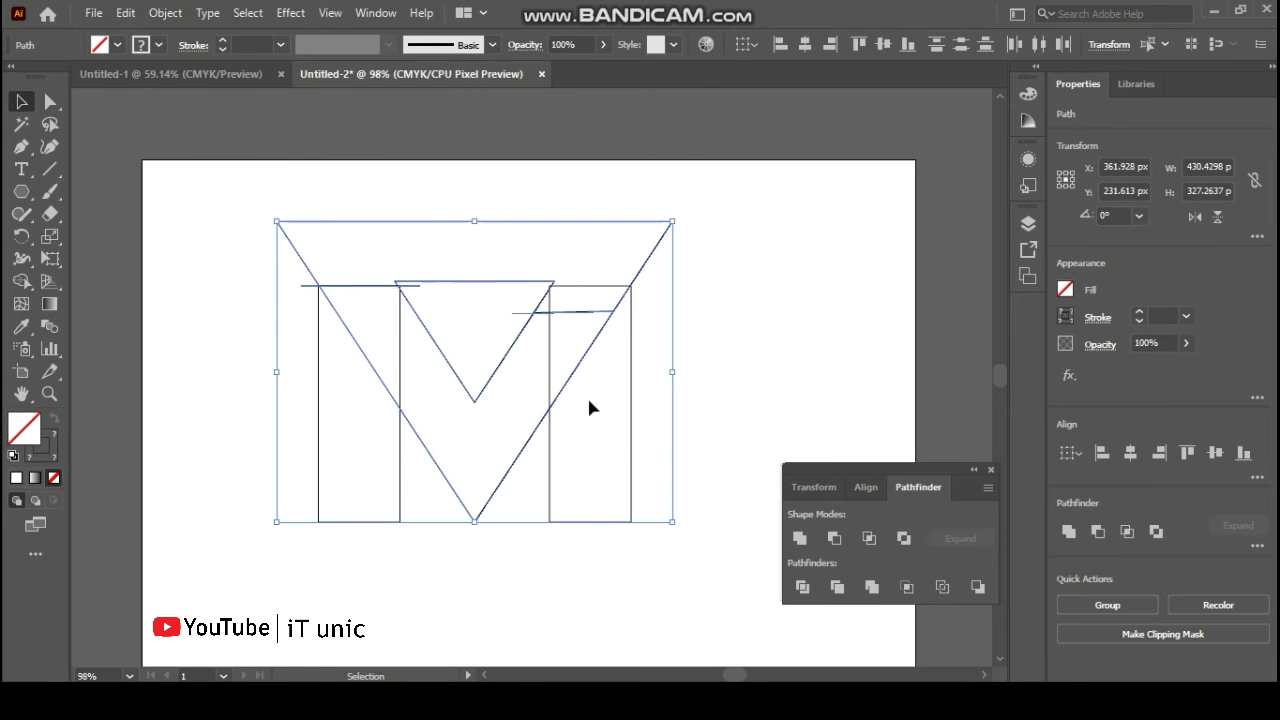
left_click(803, 588)
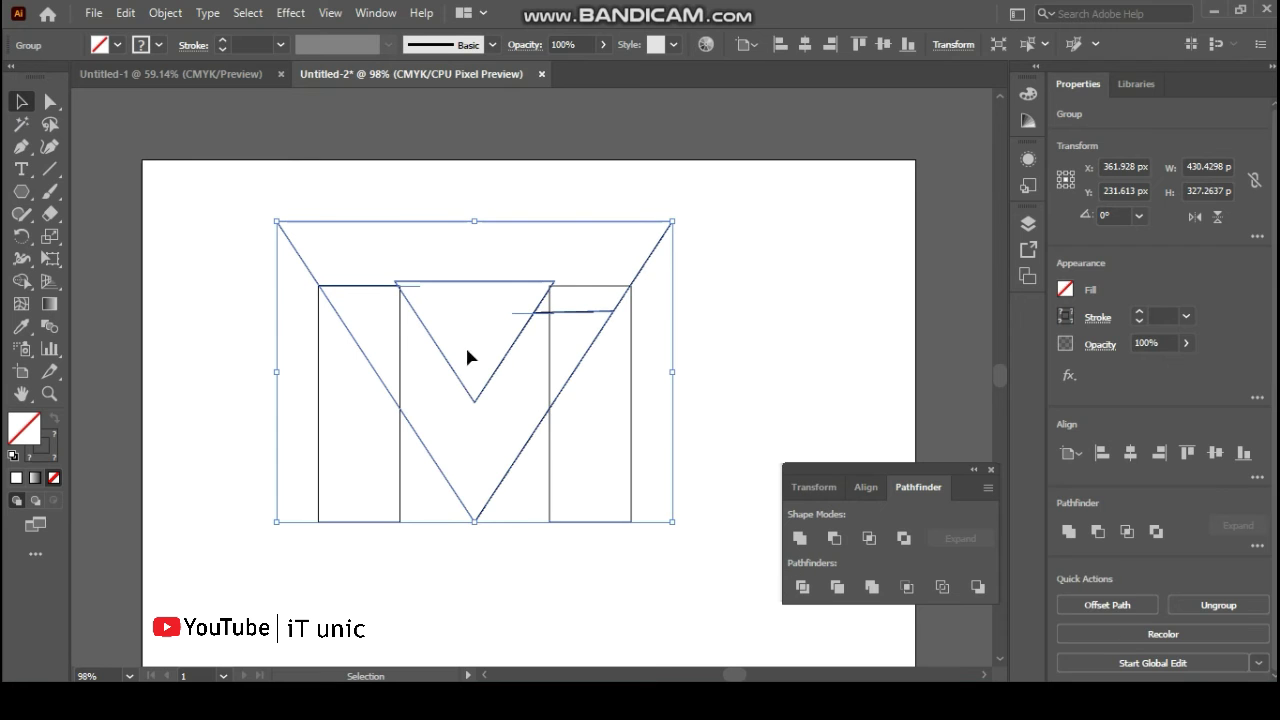
right_click(477, 366)
left_click(552, 504)
- Pull the upper frame piece above the cut lines away from the V and delete it
left_click(629, 248)
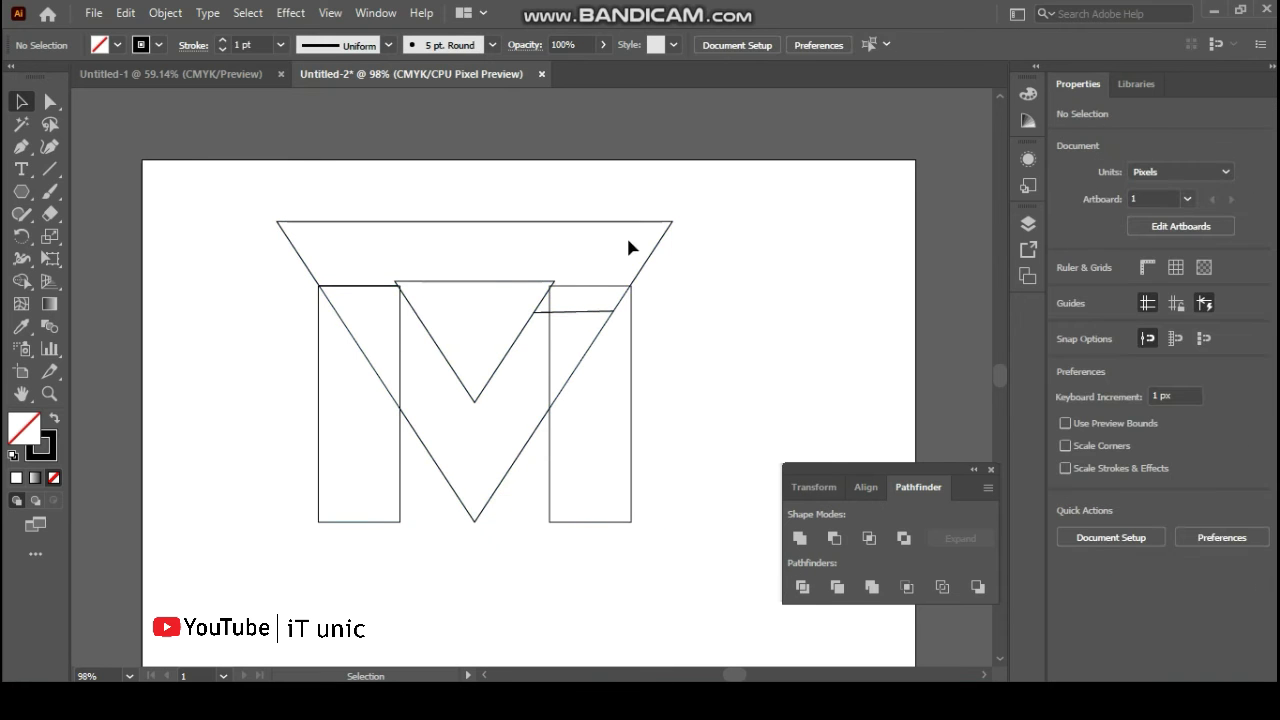
left_click_drag(651, 218, 811, 188)
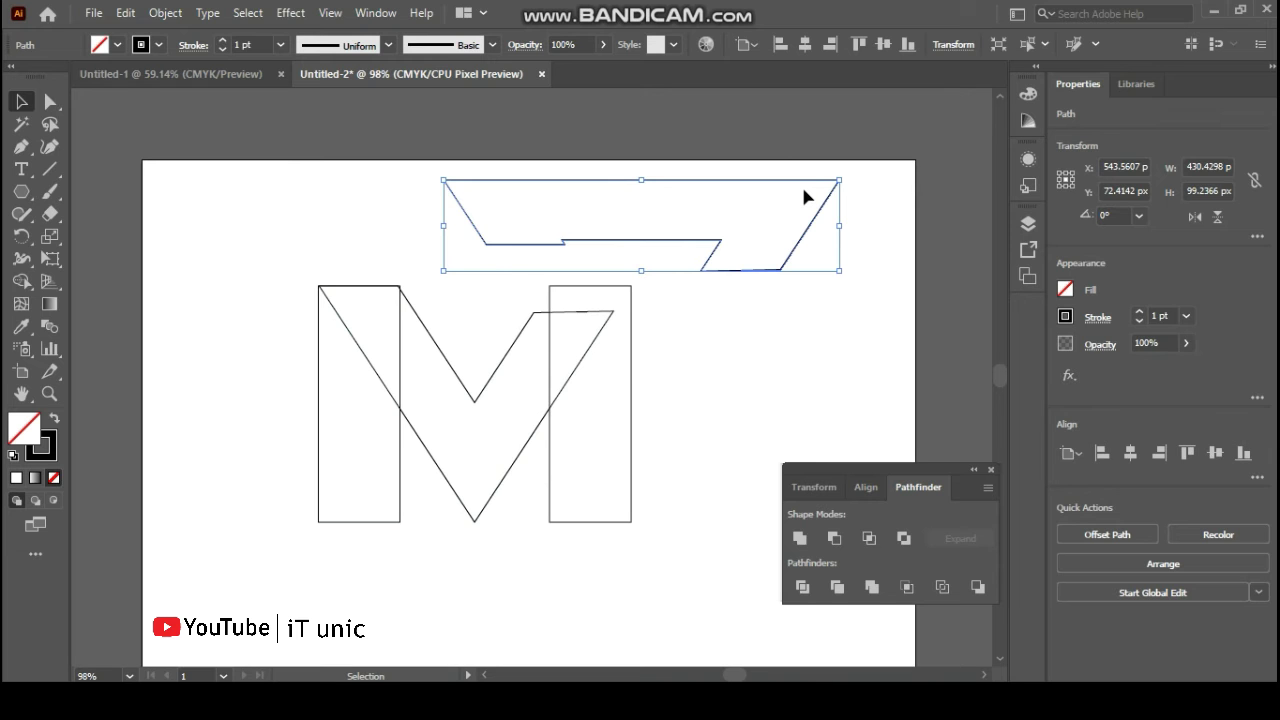
key("Delete")
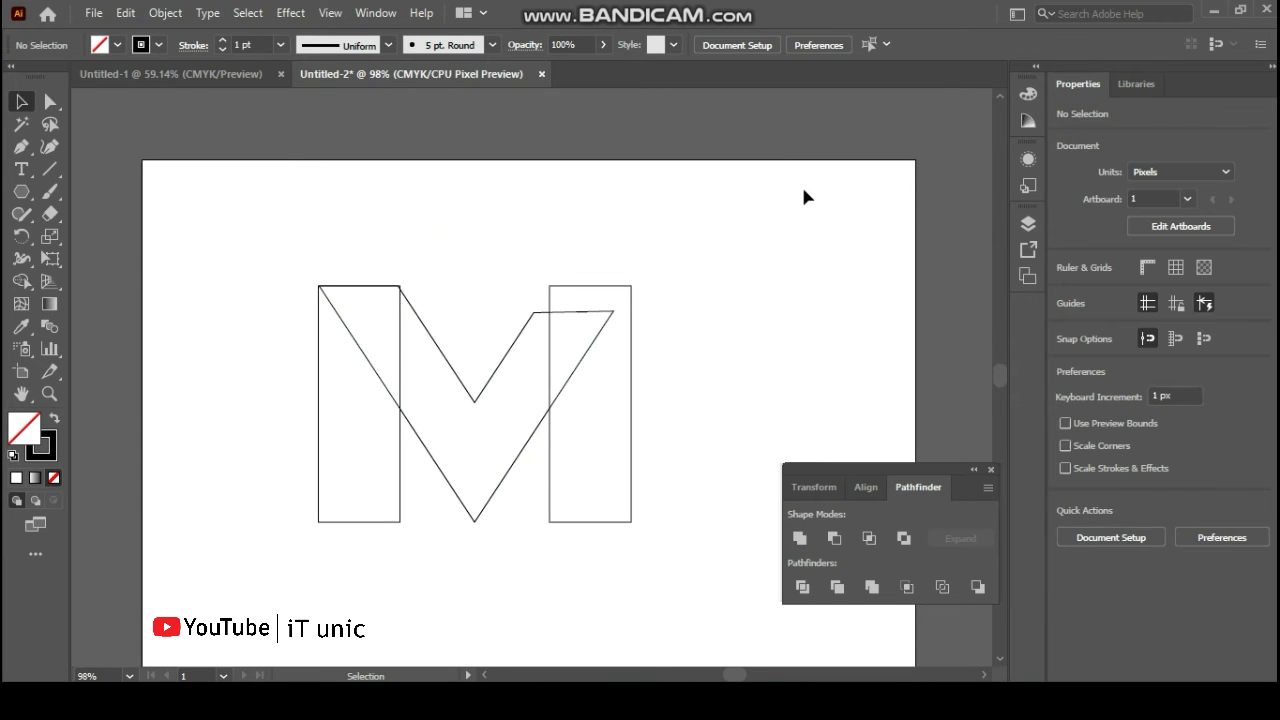
- Draw a closed curved tail with the Pen tool from the top corners of the V's right arm to a tip near X 681, Y 44 px
left_click(23, 150)
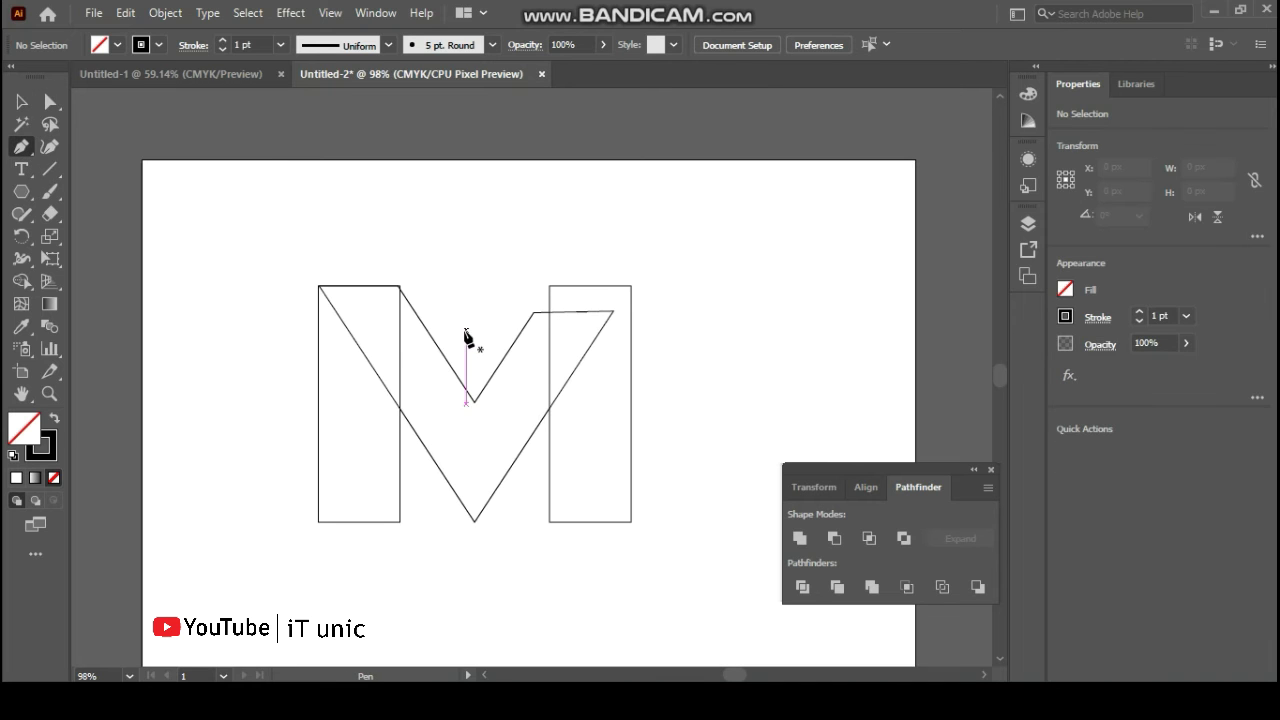
left_click(613, 313)
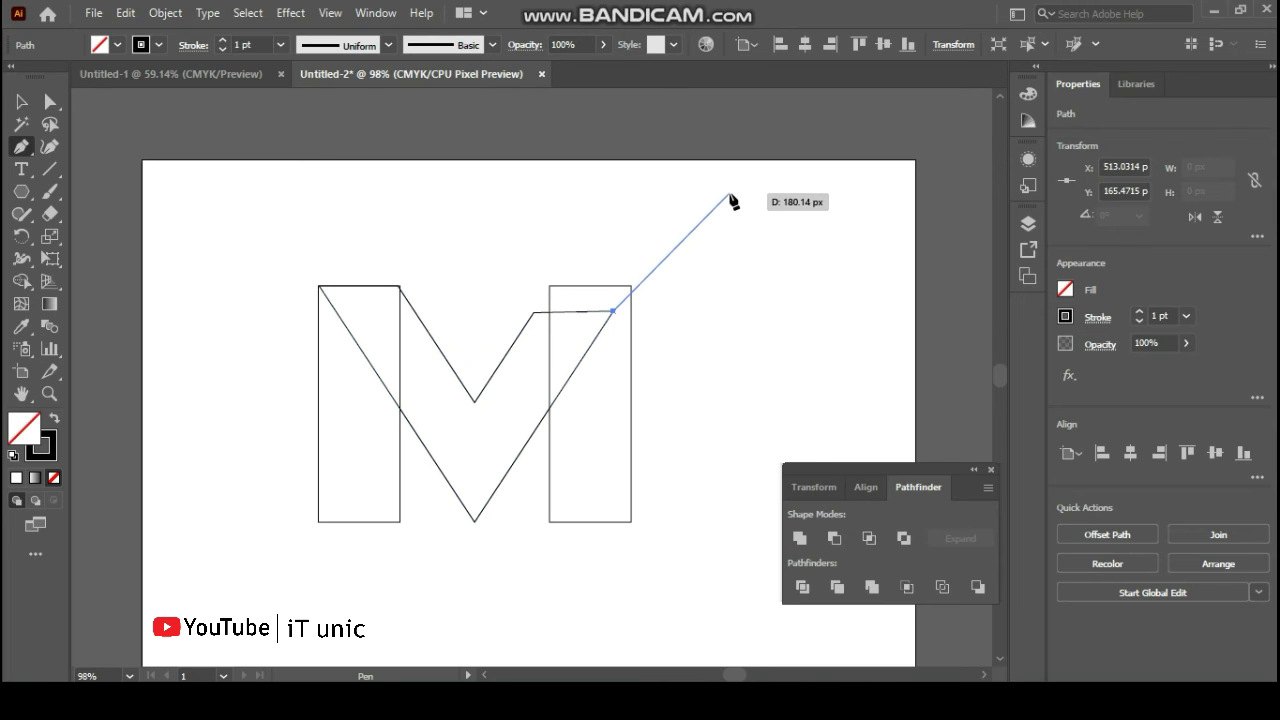
left_click_drag(768, 201, 871, 190)
left_click_drag(768, 203, 421, 462)
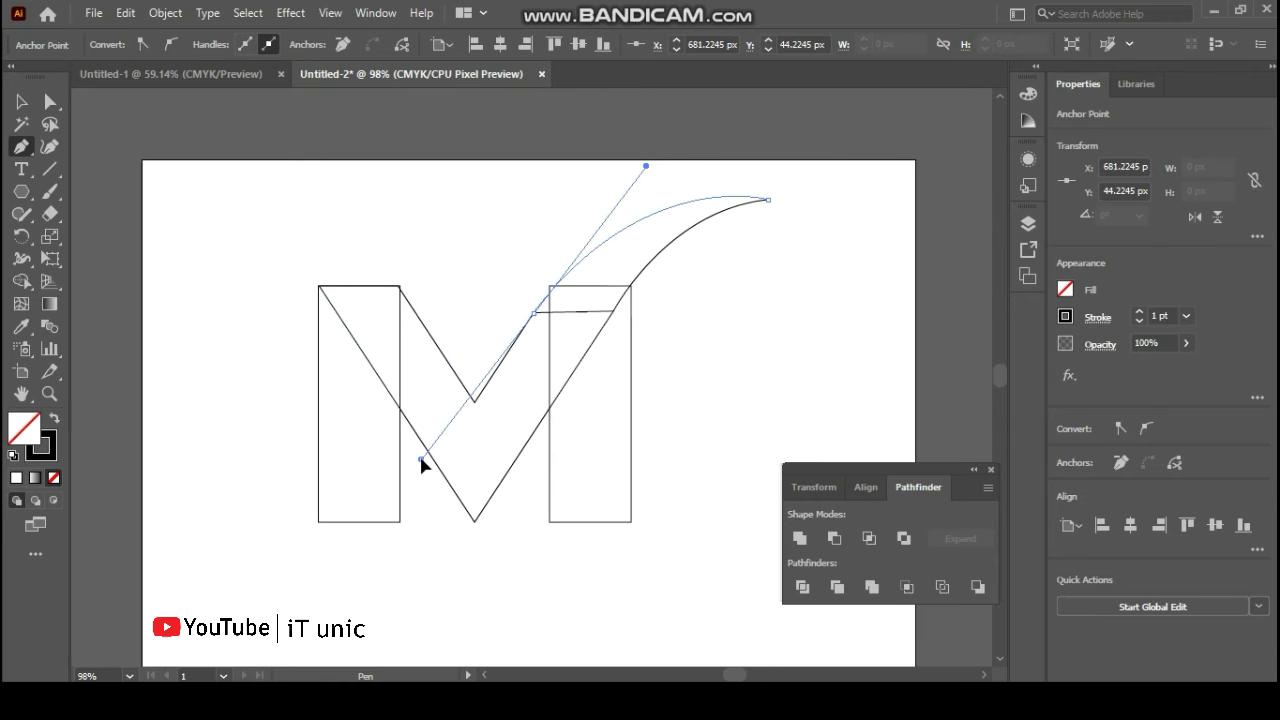
mouse_move(421, 462)
left_mouse_down()
mouse_move(414, 480)
mouse_move(428, 487)
mouse_move(446, 467)
left_mouse_up()
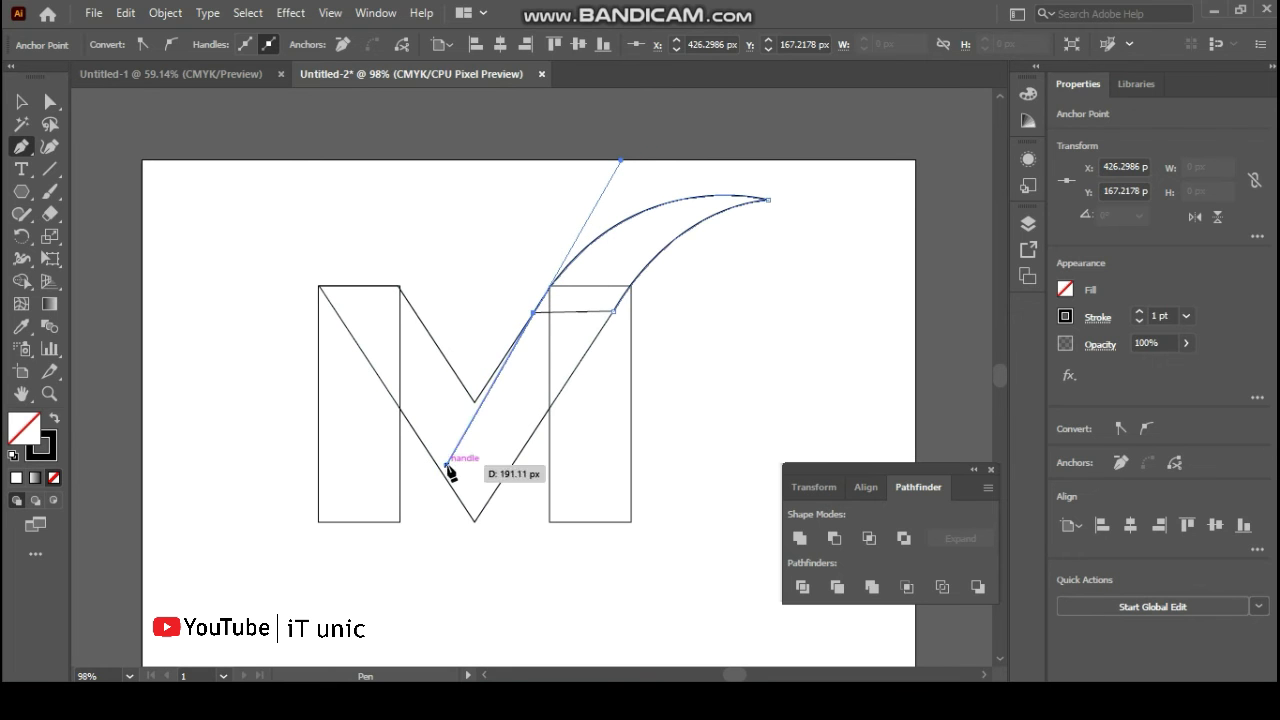
left_click(533, 314)
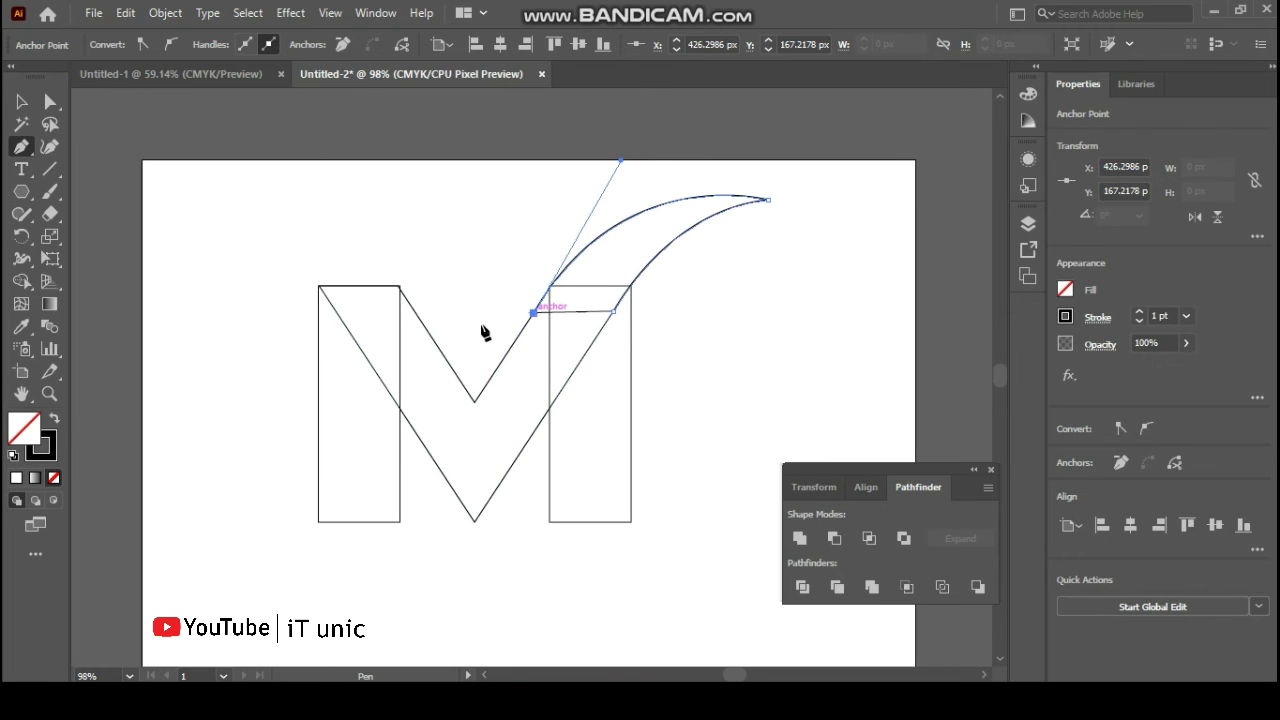
left_click(21, 103)
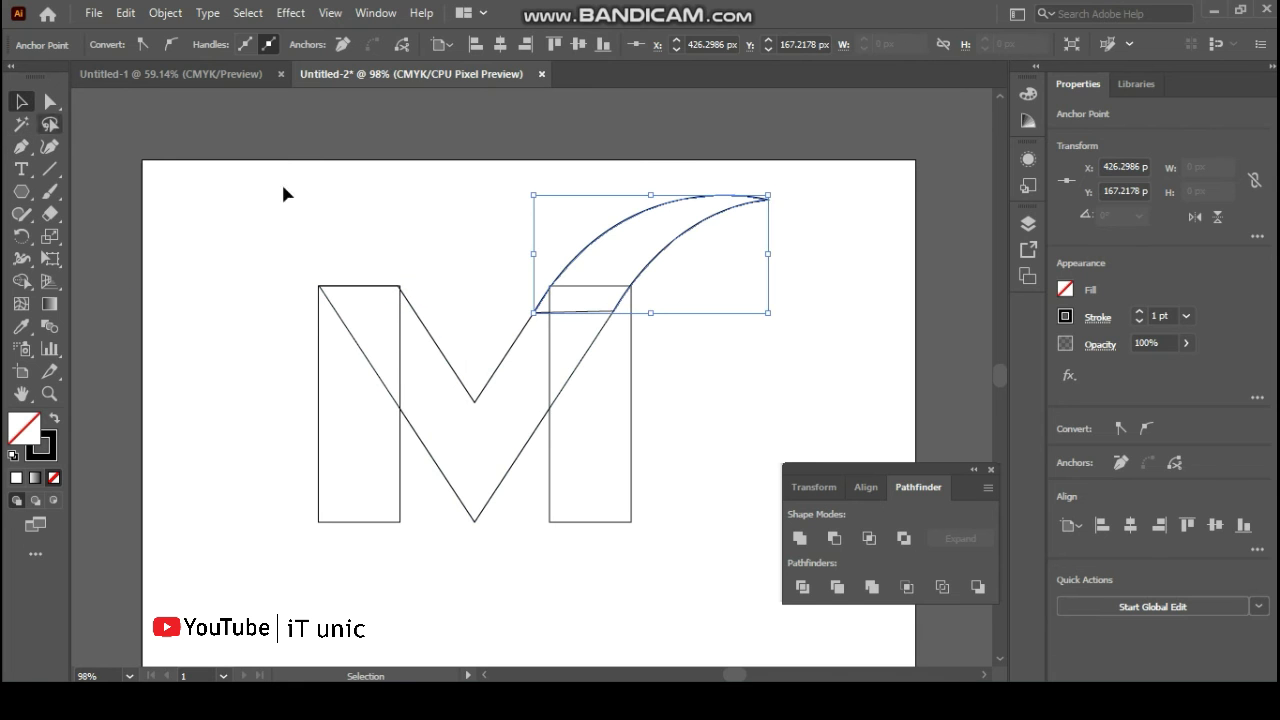
left_click(470, 227)
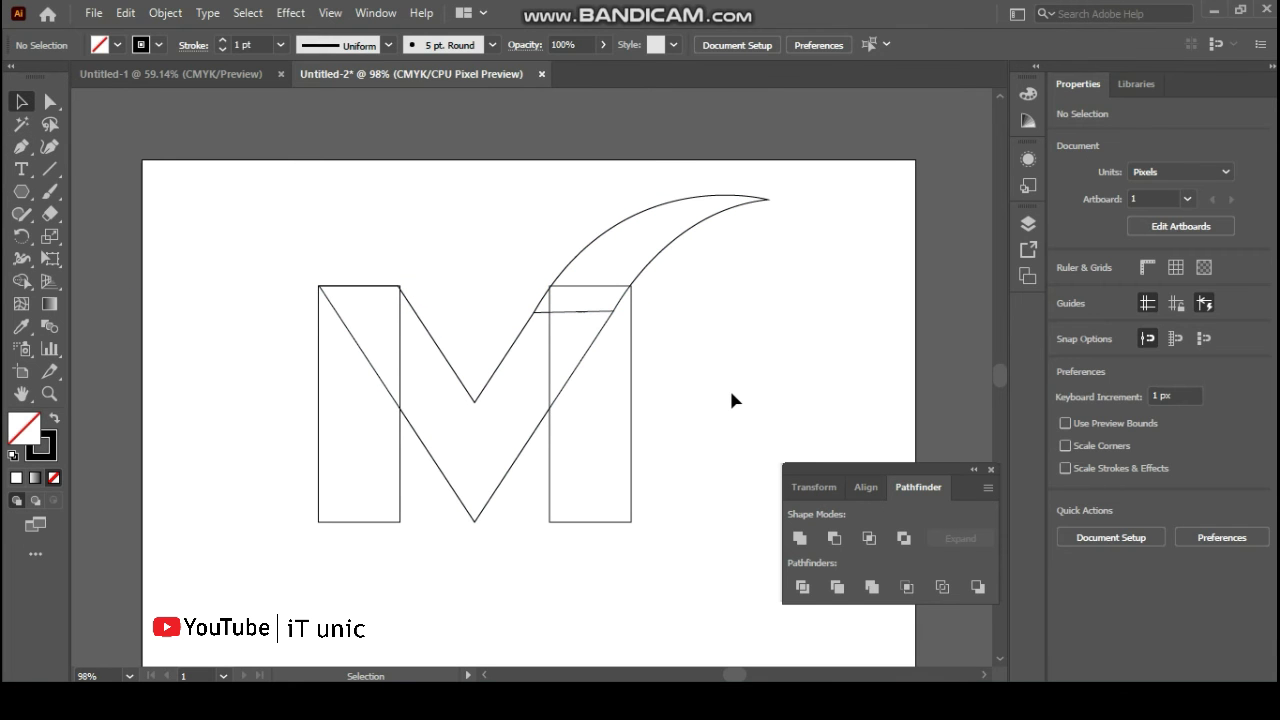
- Merge the V shape and the curved tail into one checkmark with the Shape Builder tool
left_click_drag(480, 324, 625, 314)
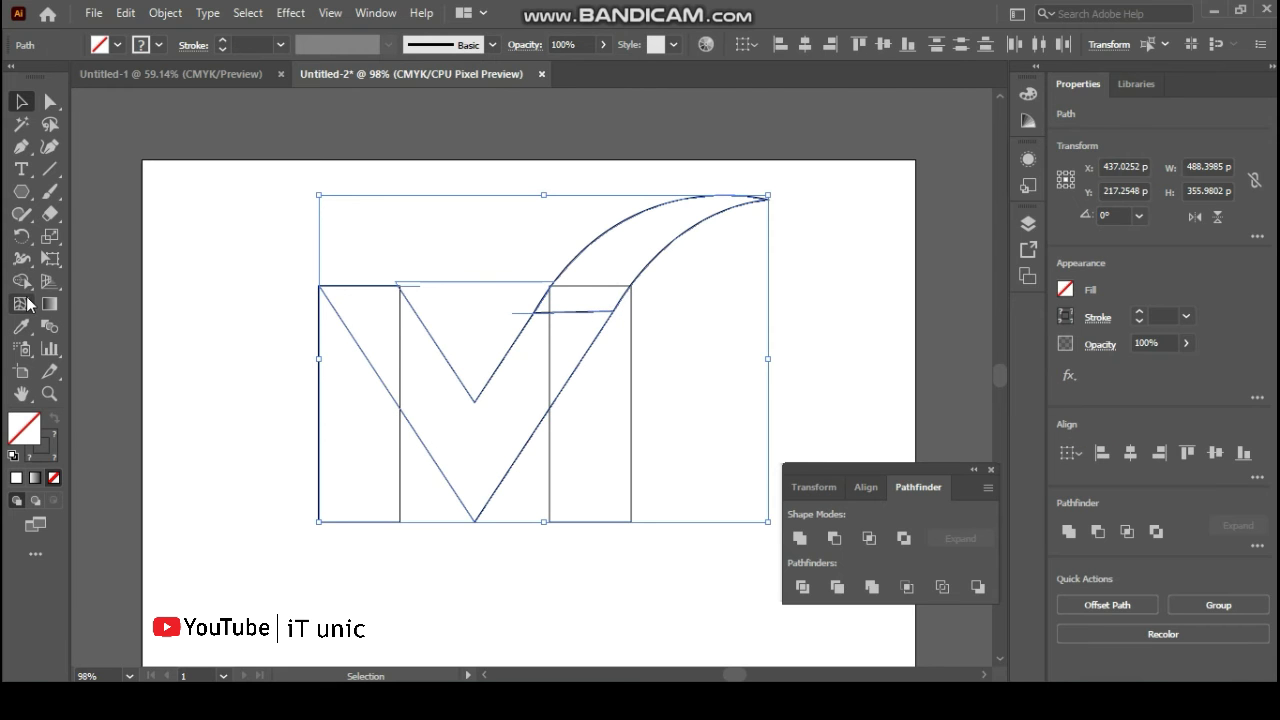
left_click(21, 281)
left_click(580, 327)
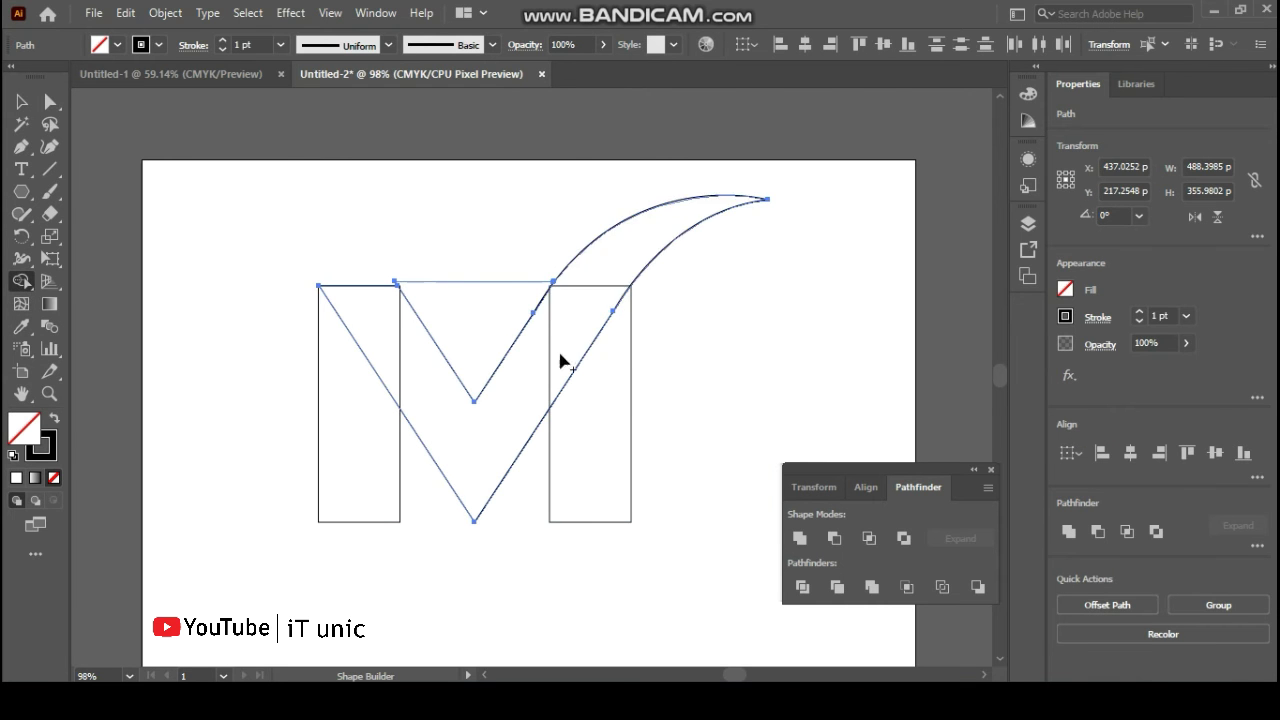
left_click(21, 101)
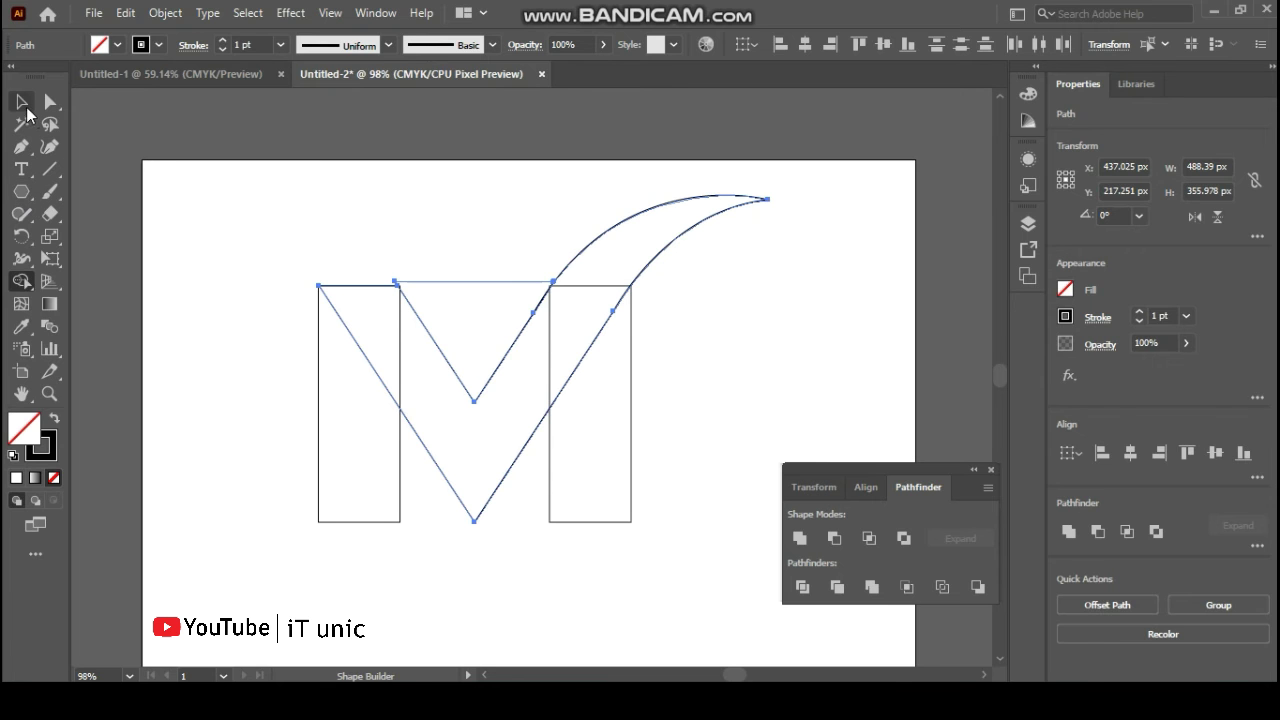
- Delete the leftover inner triangle path between the arms of the checkmark
left_click(536, 241)
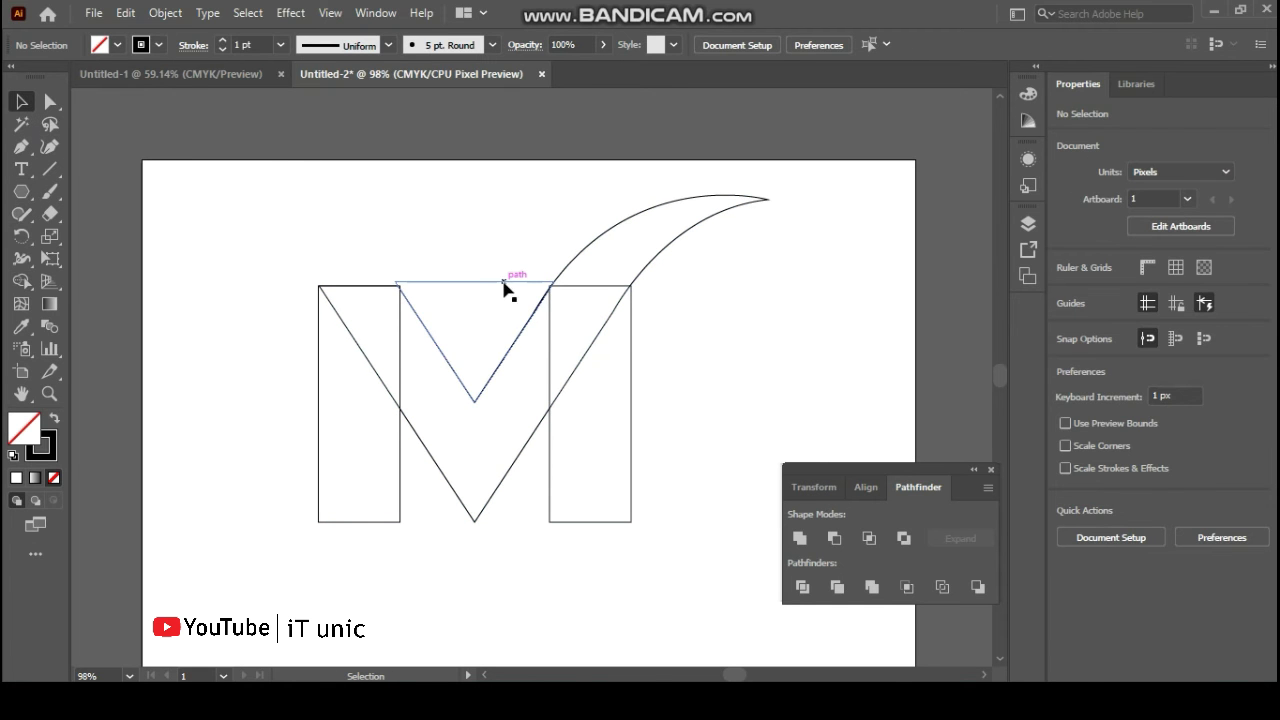
left_click(504, 287)
key("Delete")
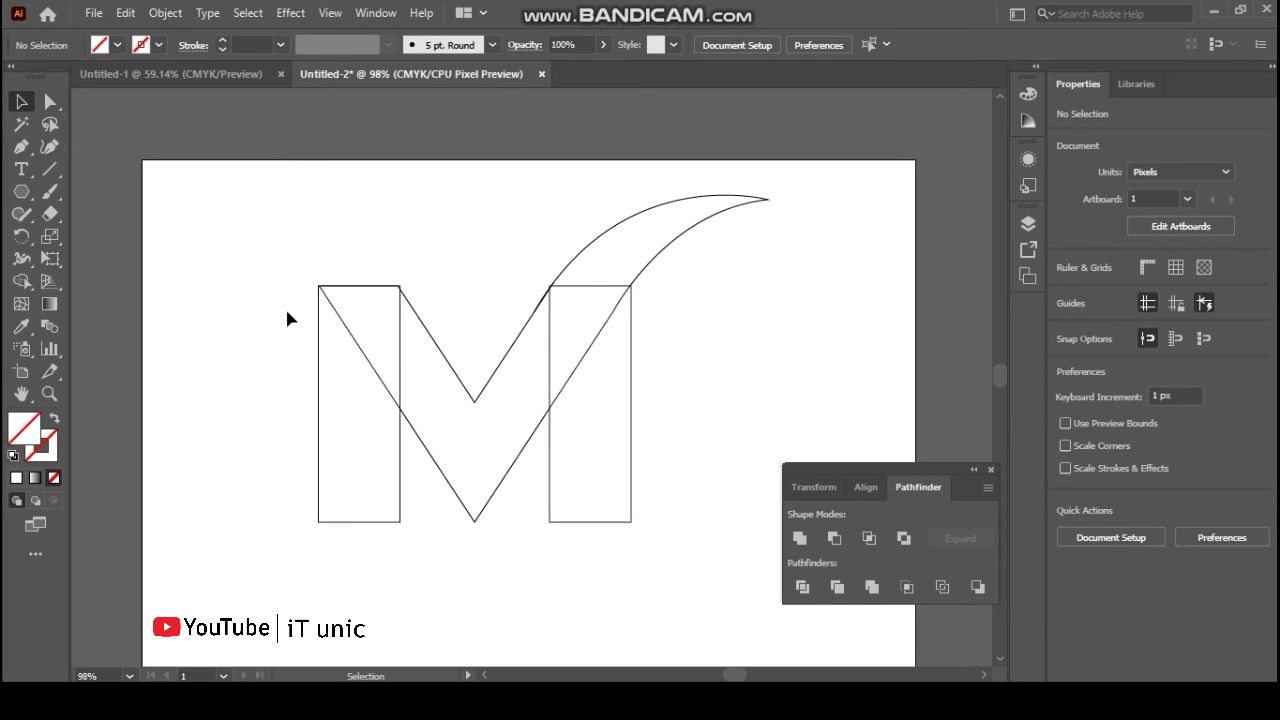
- Unlock the two rectangles and narrow the right one to about 84 px wide so its edge meets the checkmark
key("ctrl+alt+2")
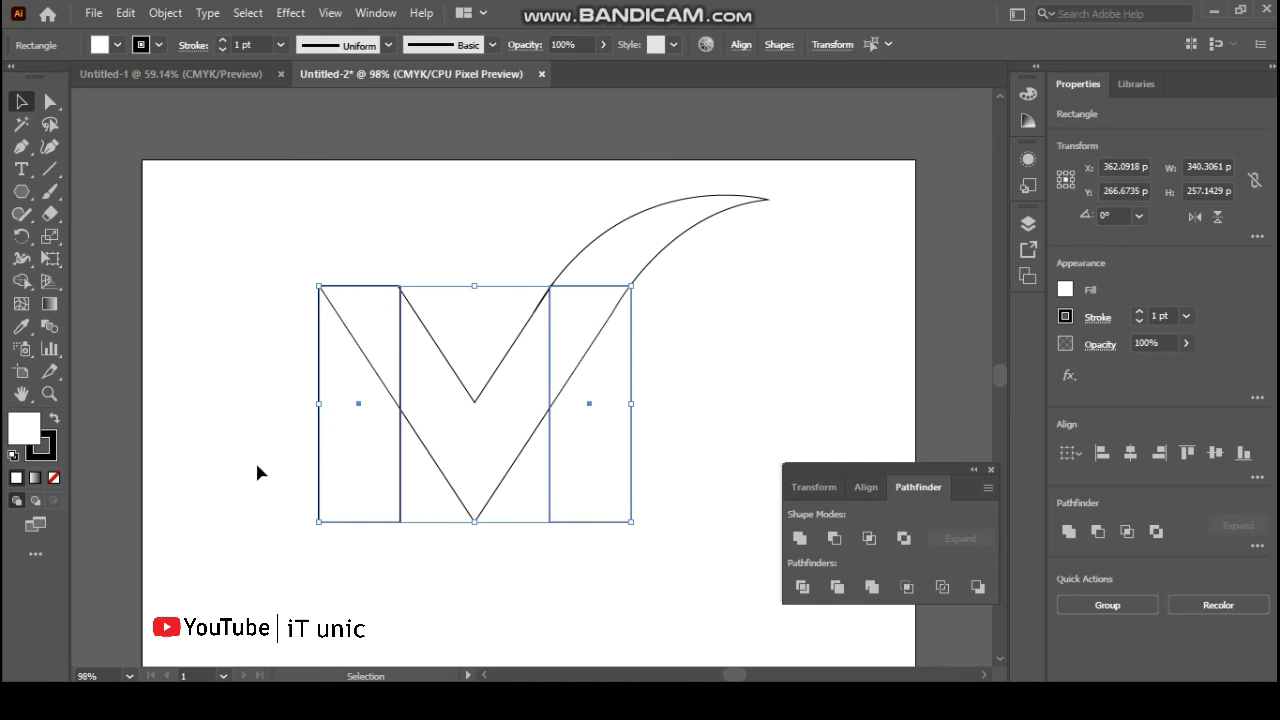
left_click(275, 458)
left_click(612, 428)
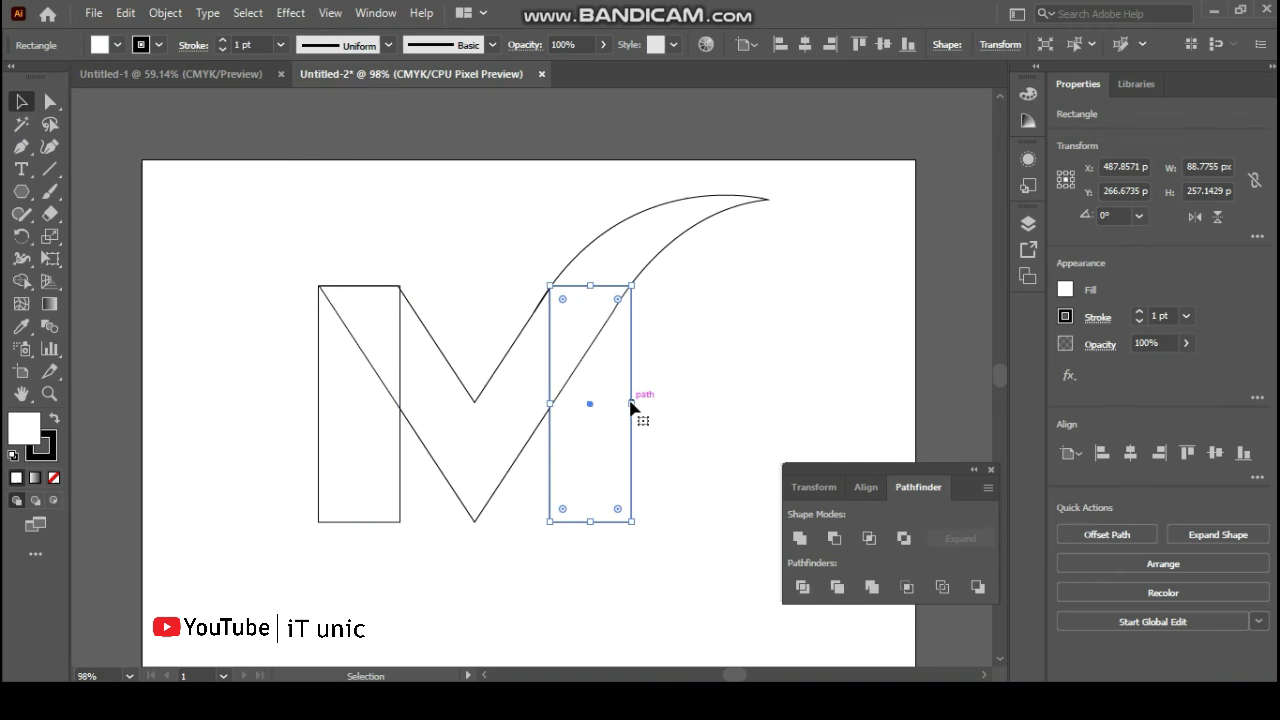
left_click_drag(633, 404, 626, 404)
left_click(700, 398)
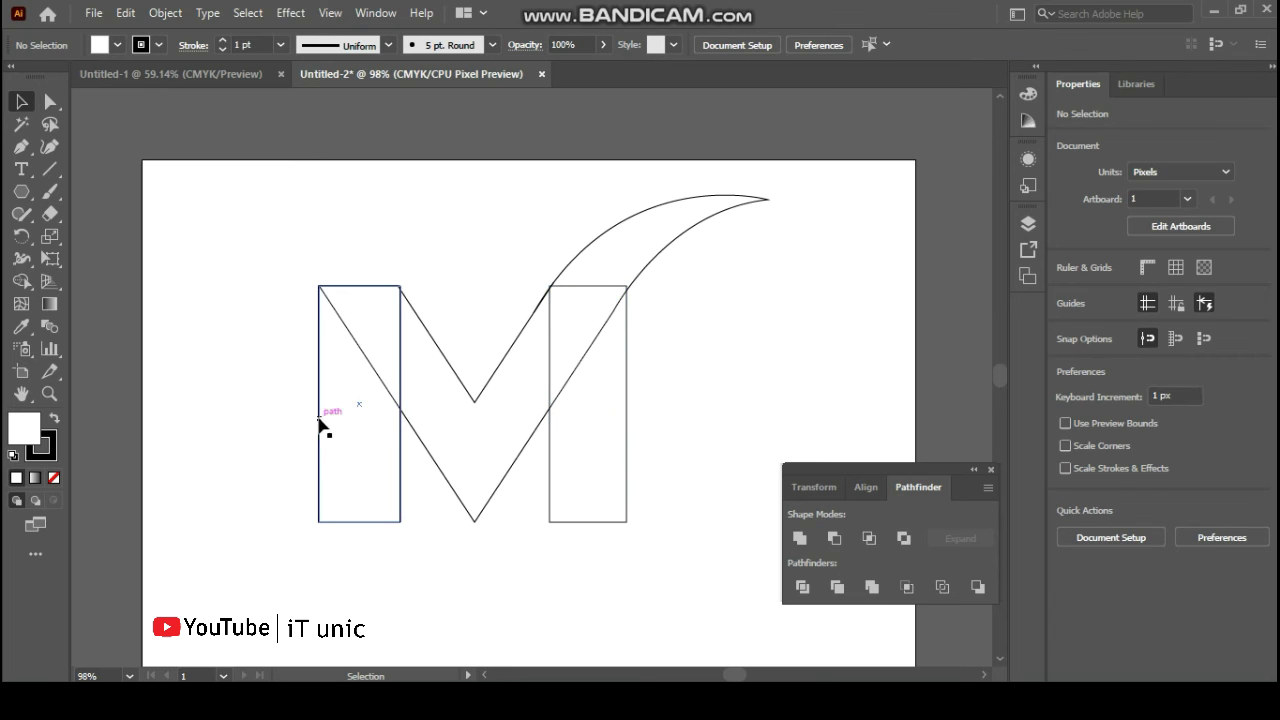
- Narrow the left rectangle to about 81 px wide and nudge it 3 px to the right
left_click(321, 417)
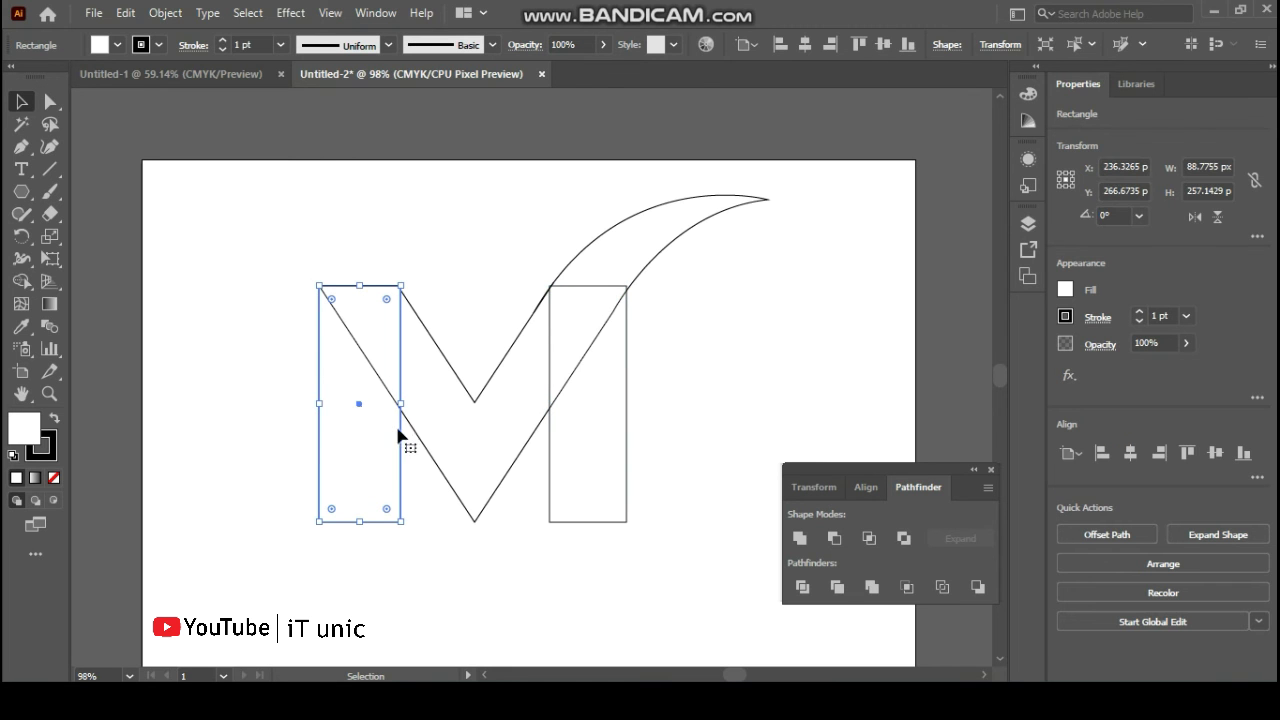
left_click_drag(401, 404, 391, 406)
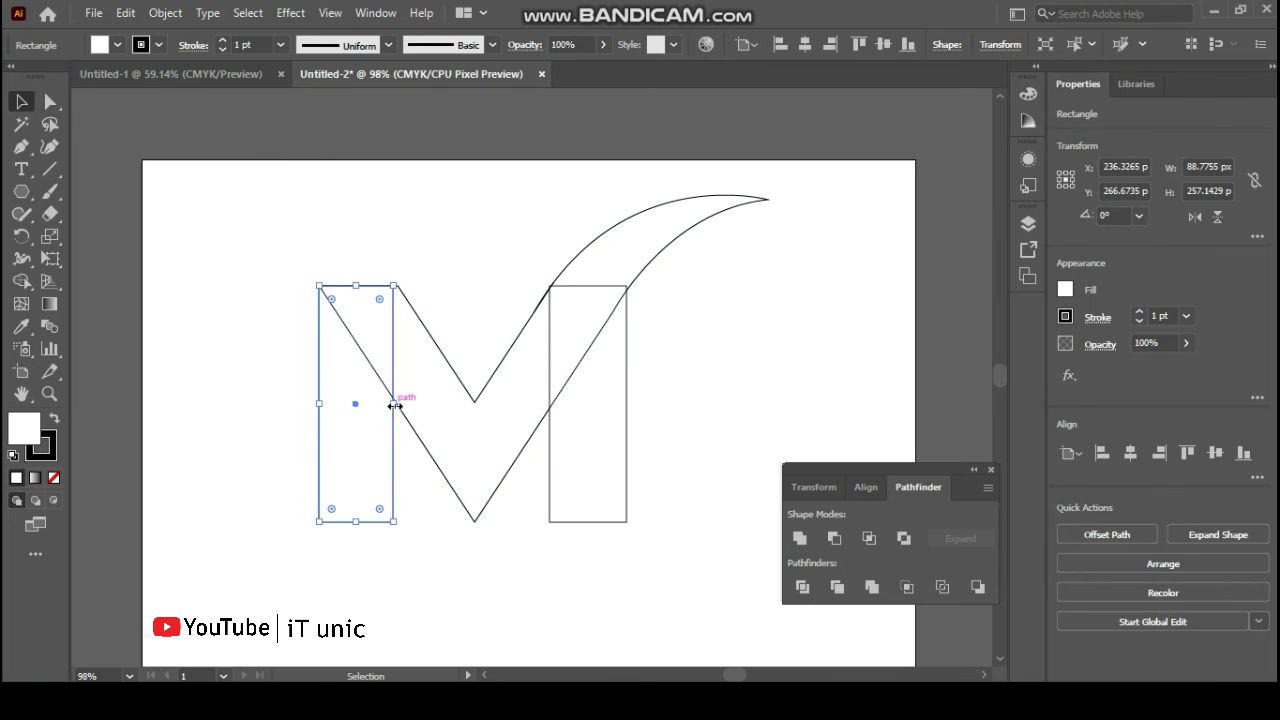
left_click(433, 485)
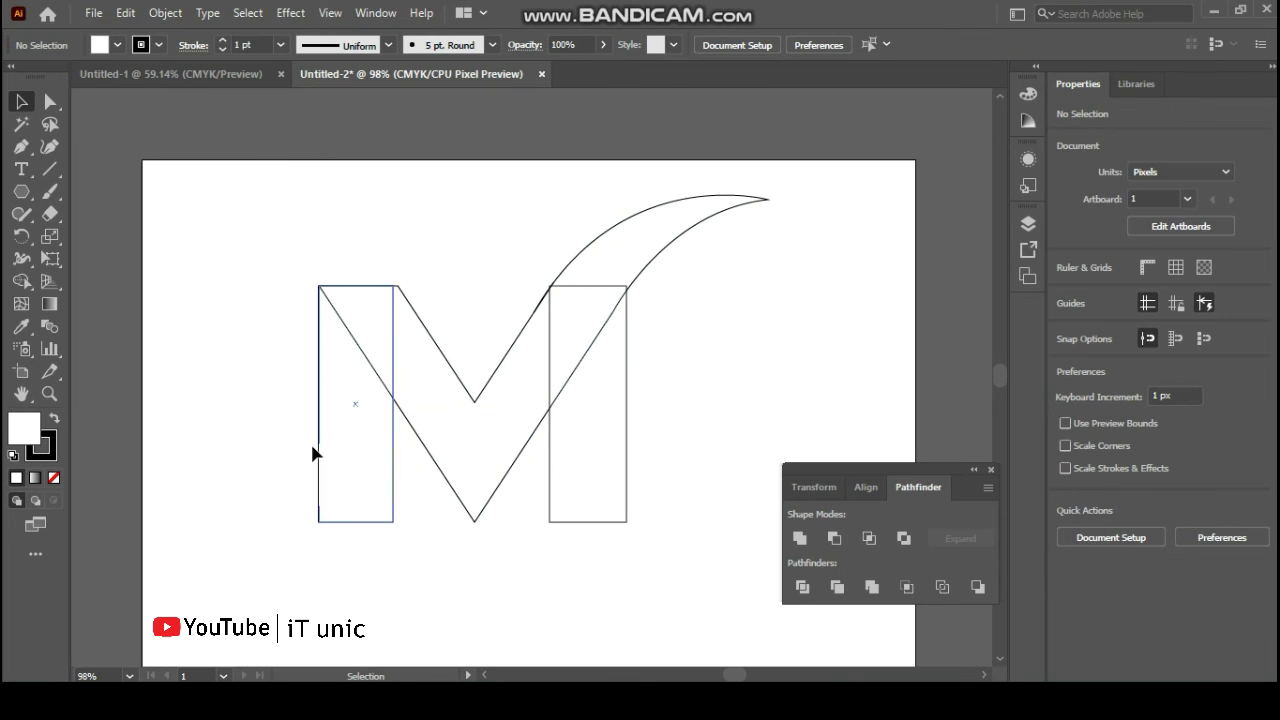
left_click(352, 452)
key("Right")
key("Right")
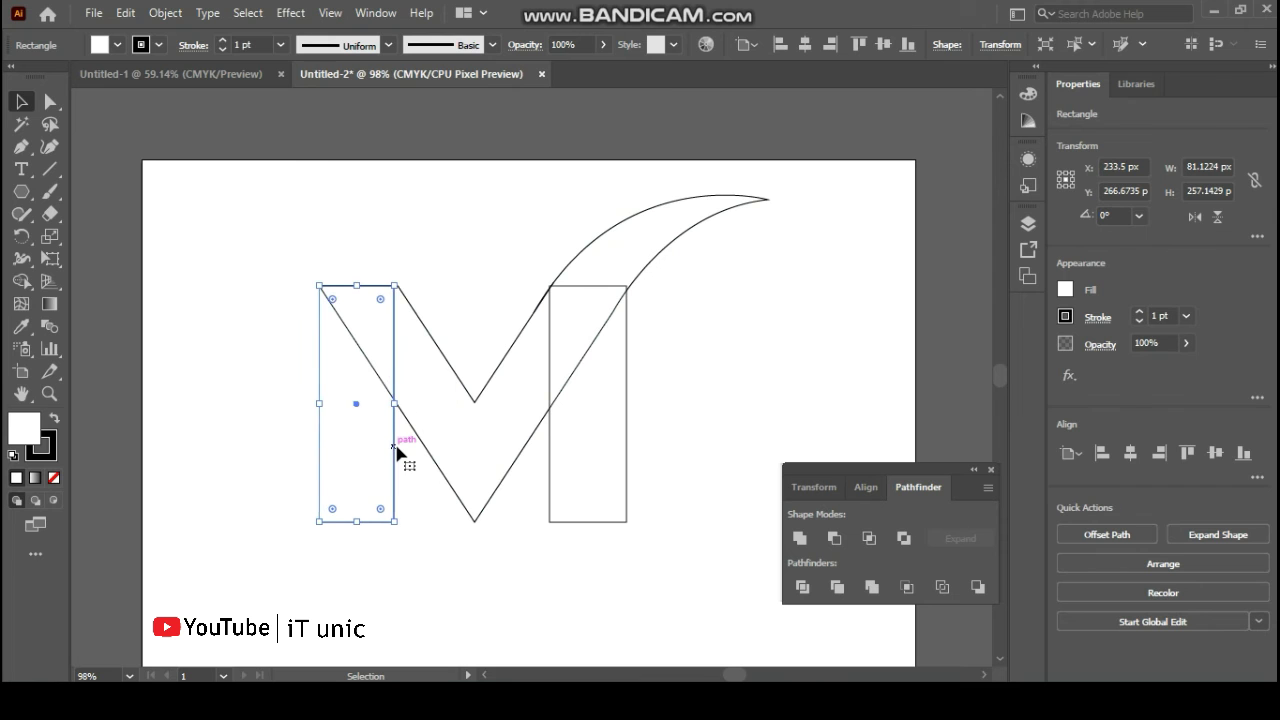
key("Right")
left_click(391, 552)
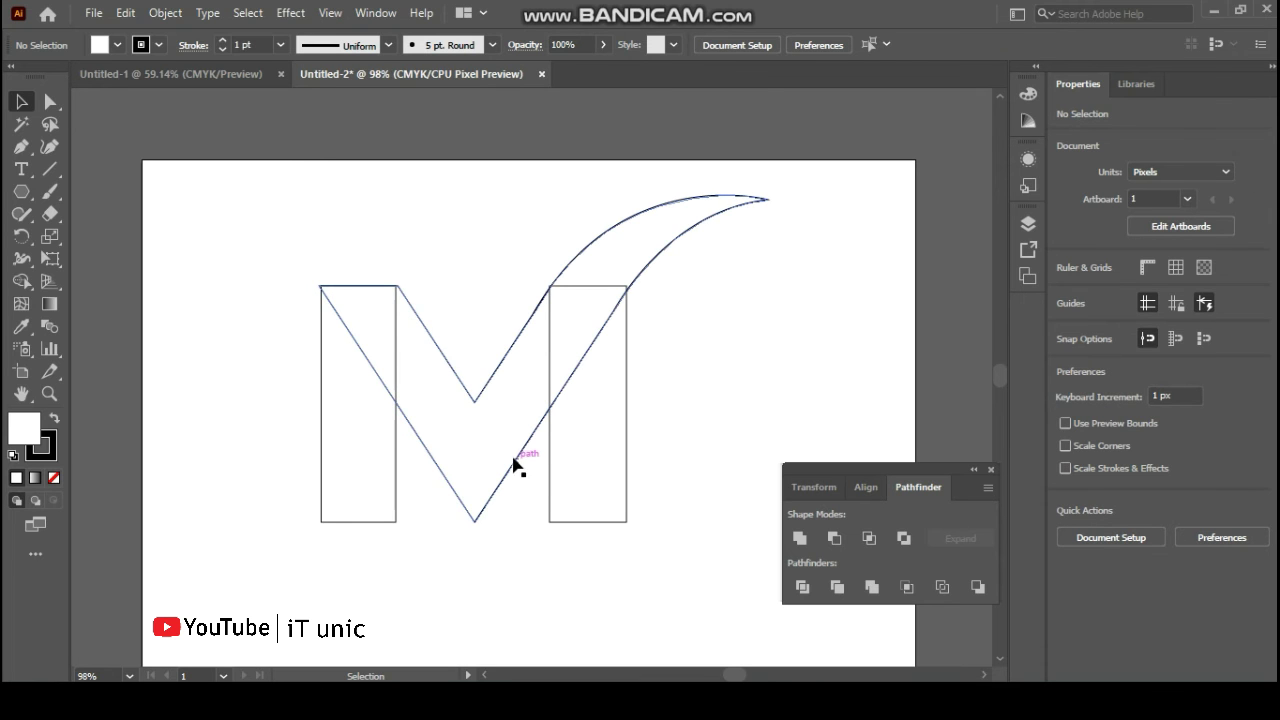
- Fill the checkmark shape with a light green swatch and clear the selection
left_click(513, 465)
left_click(376, 13)
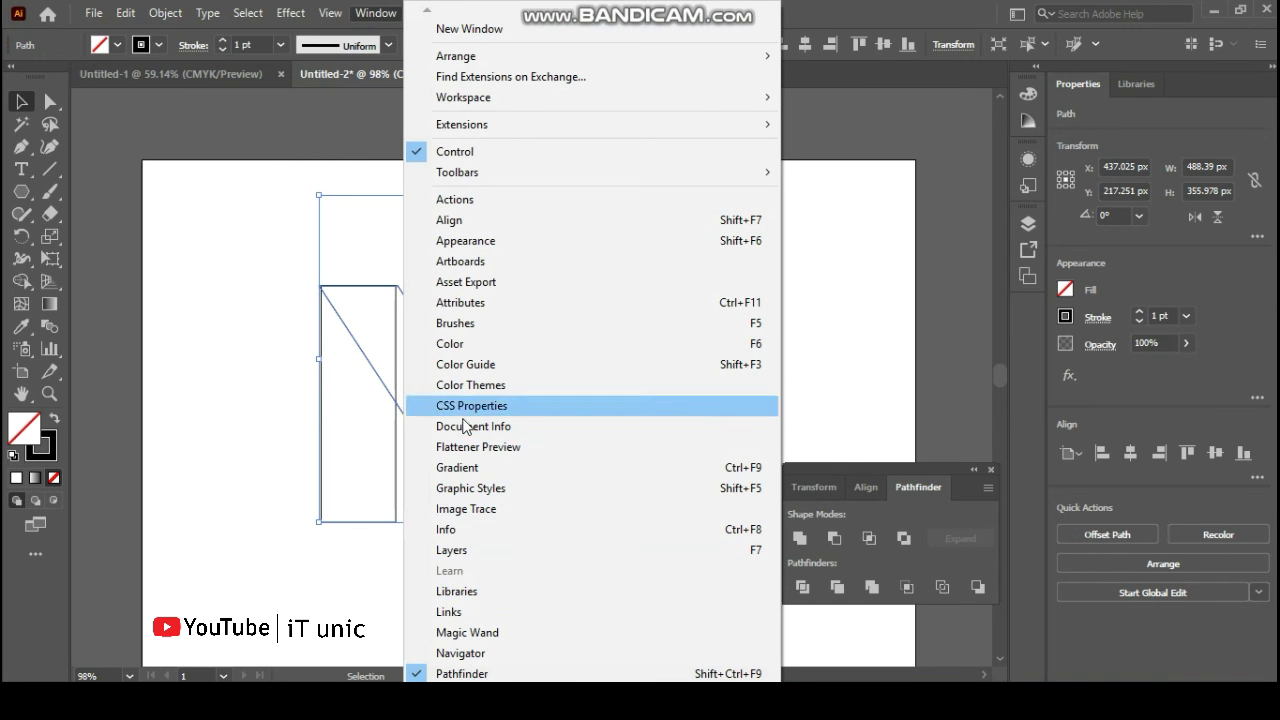
mouse_move(440, 688)
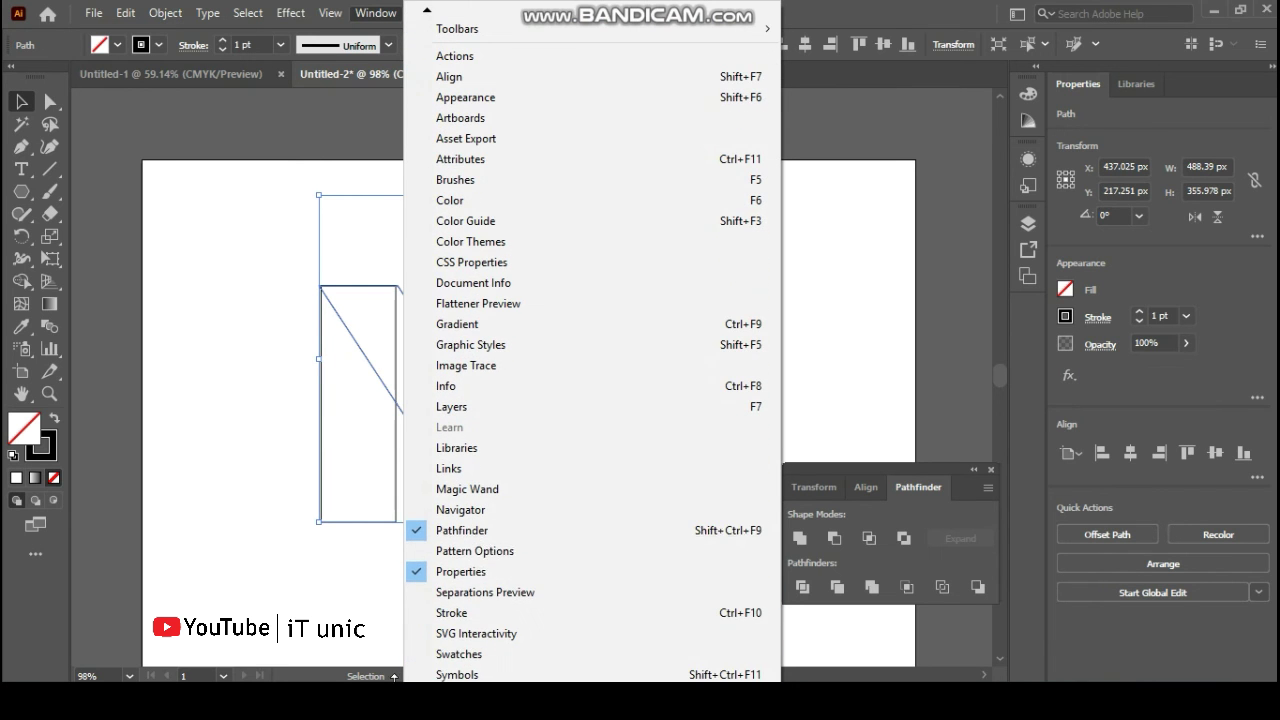
left_click(514, 654)
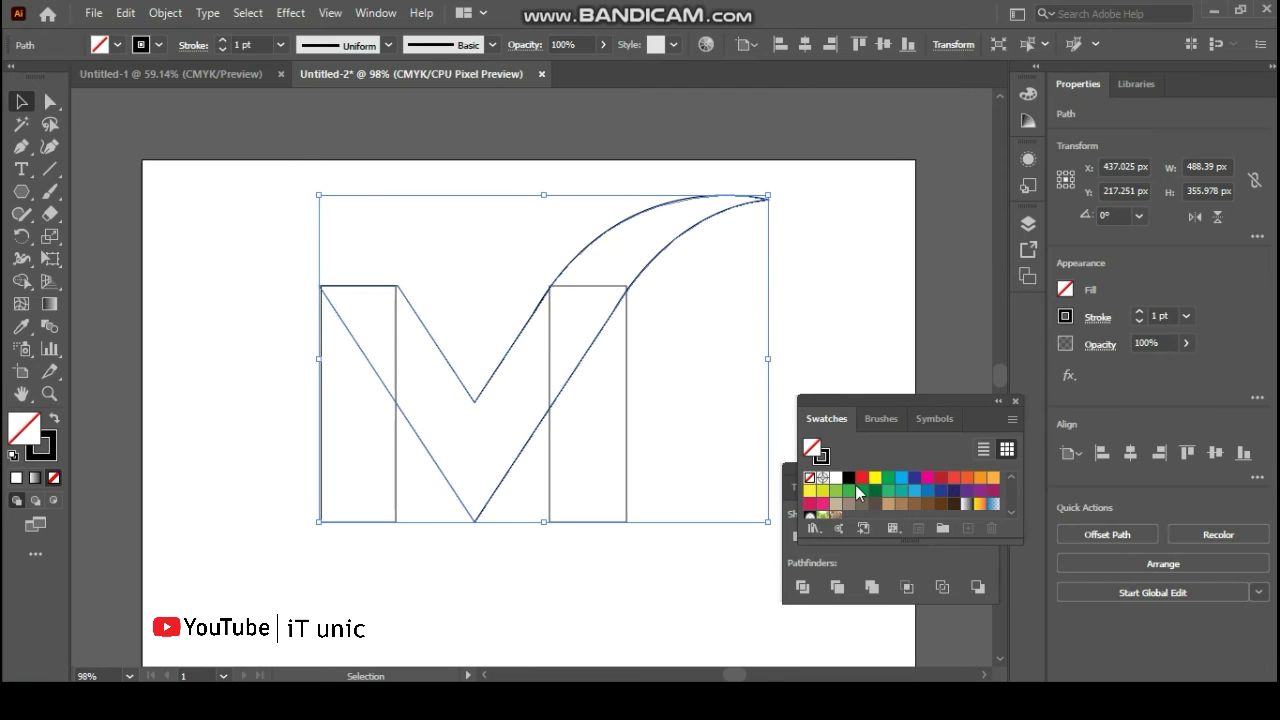
left_click(834, 492)
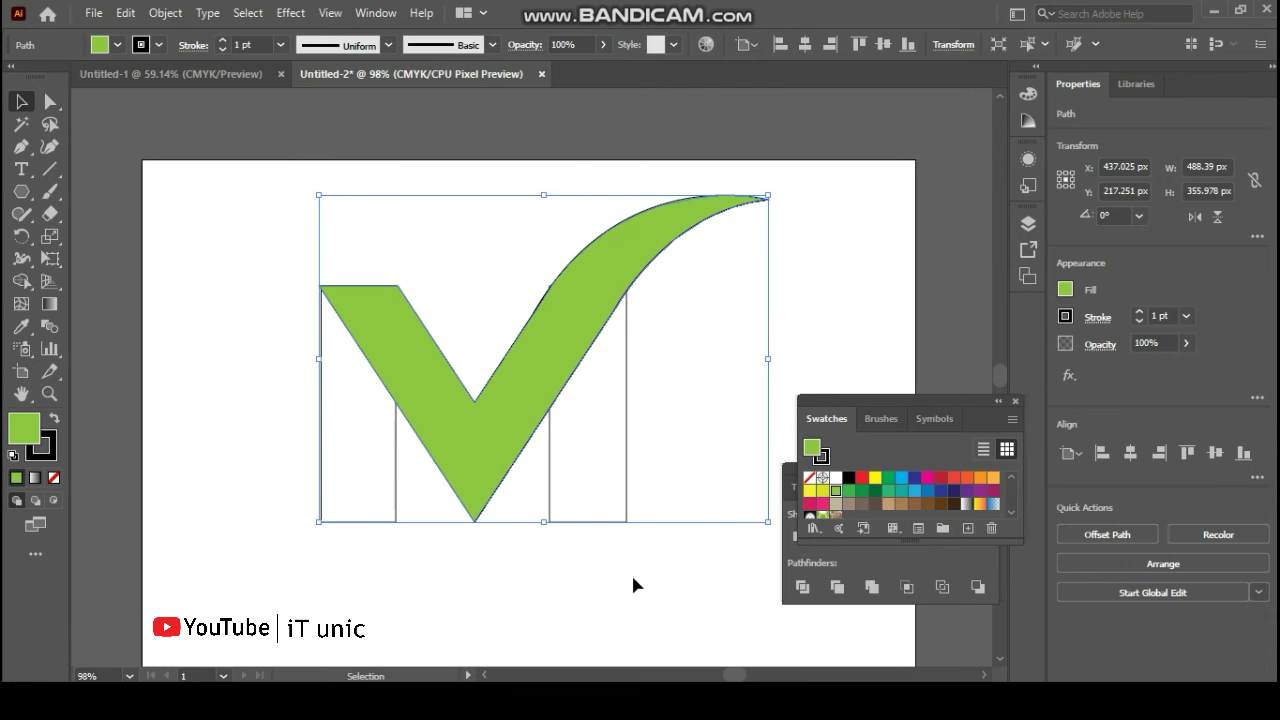
left_click(590, 562)
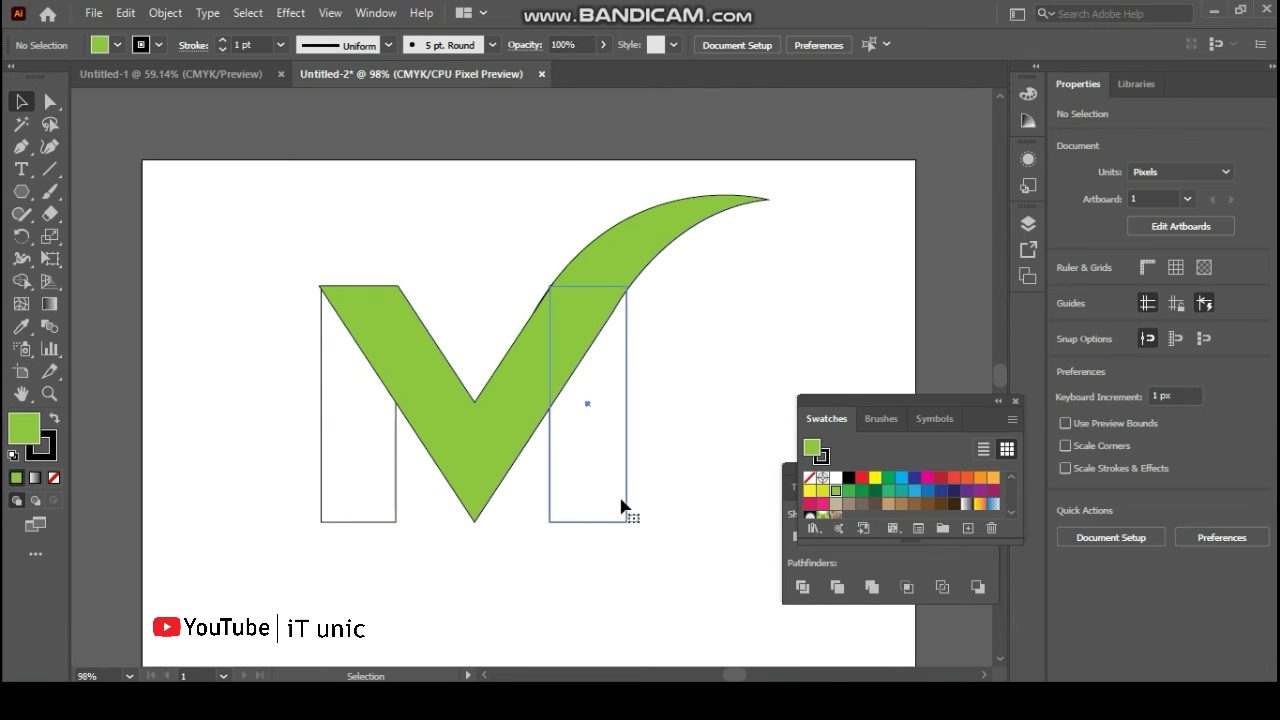
- Fill the right and left rectangles with the black swatch
left_click(622, 509)
left_click(848, 477)
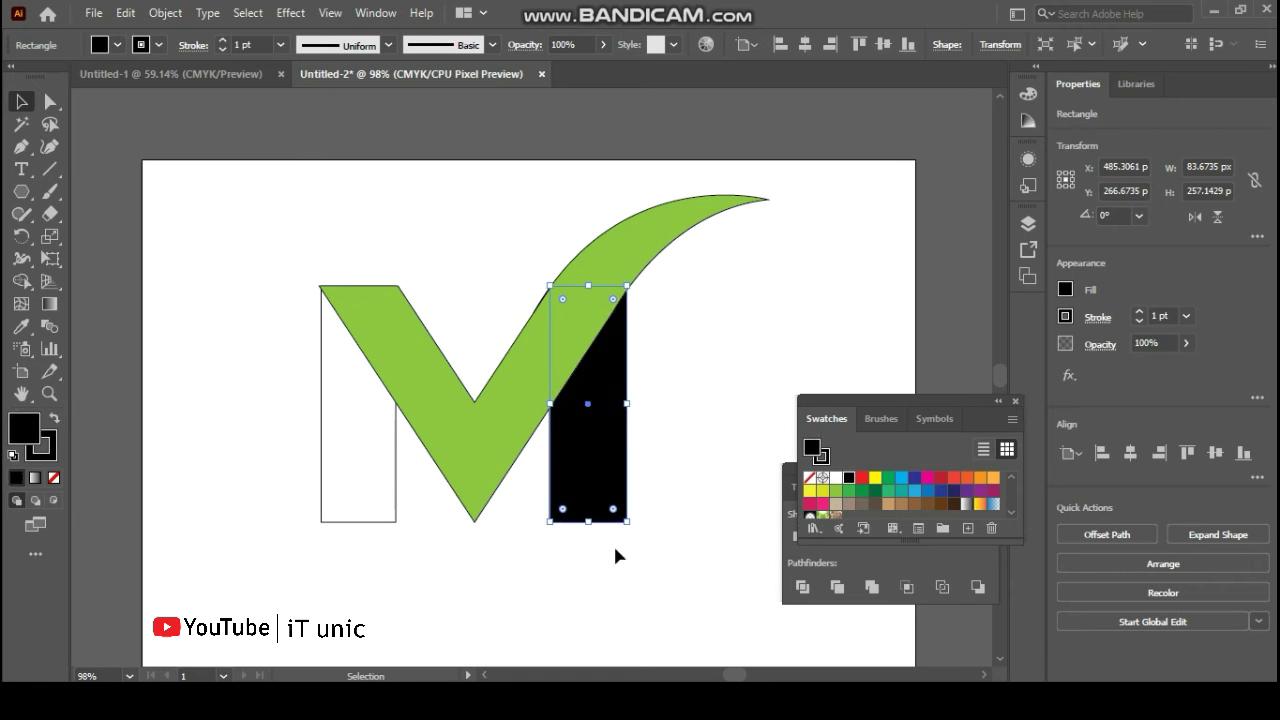
left_click(670, 521)
left_click(353, 467)
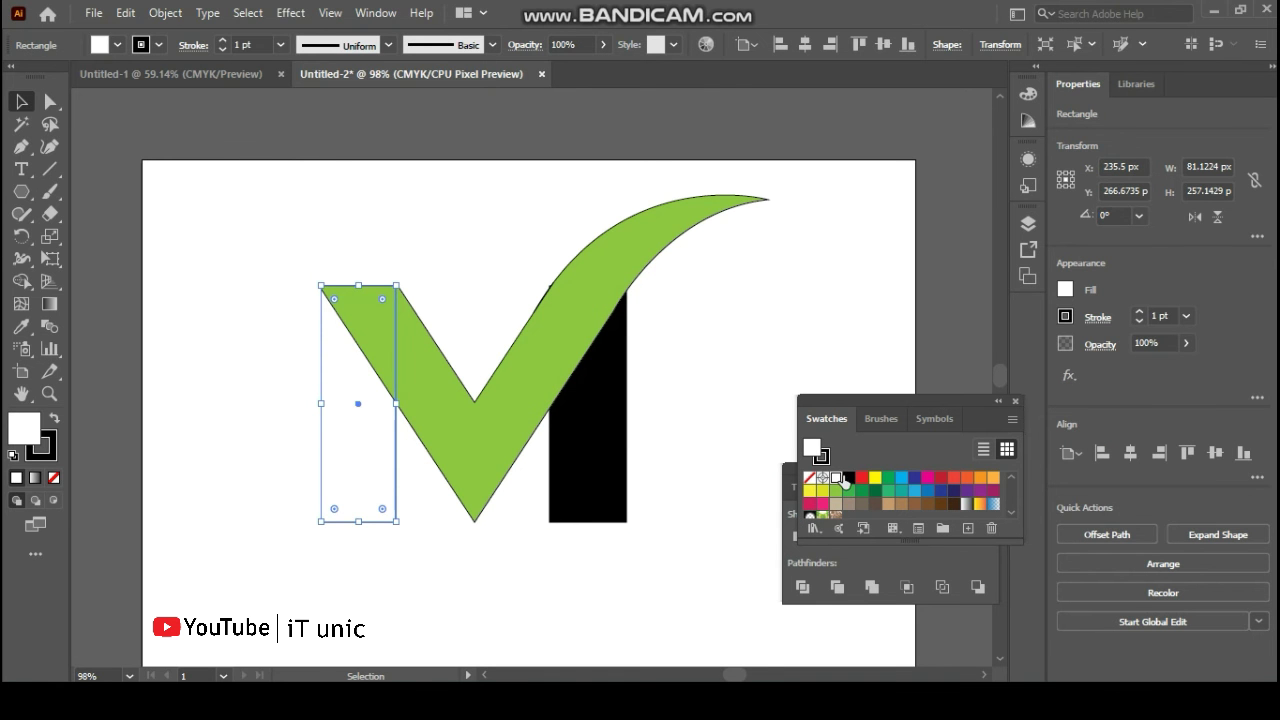
left_click(846, 478)
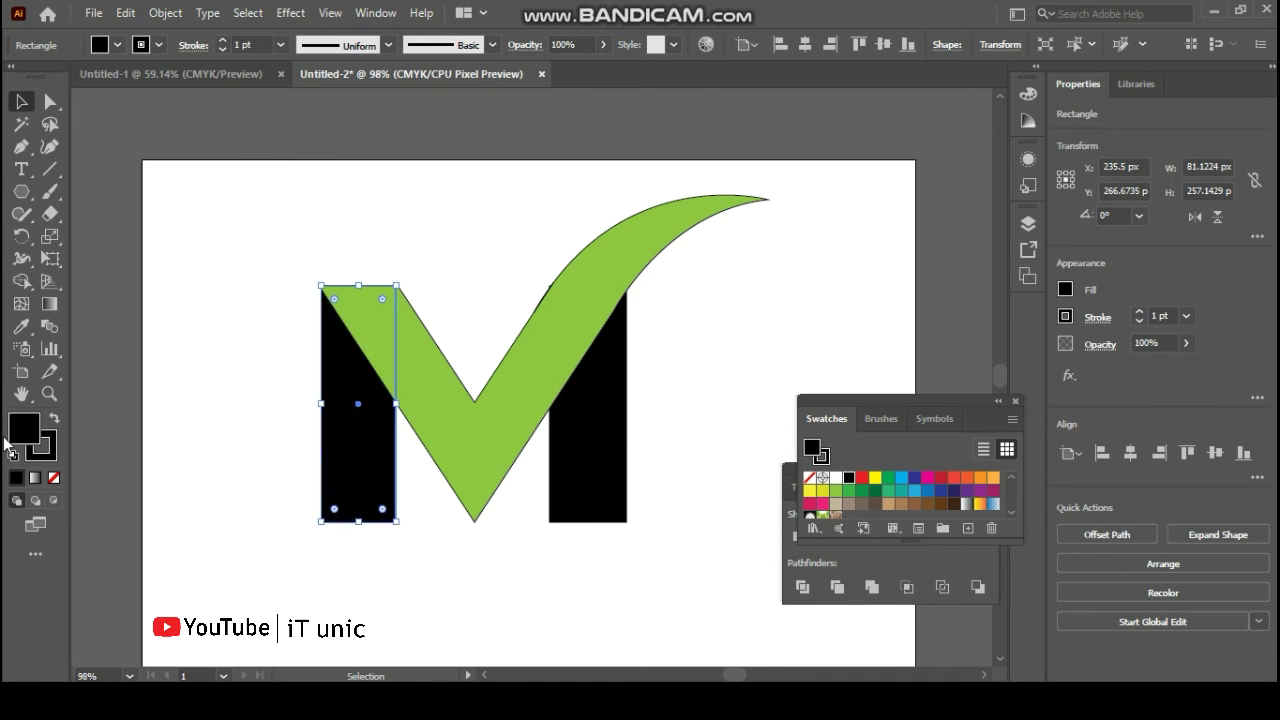
- Change the left rectangle's fill to a dark grey in the Color Picker
double_click(25, 430)
left_click_drag(431, 432, 412, 414)
left_click(878, 231)
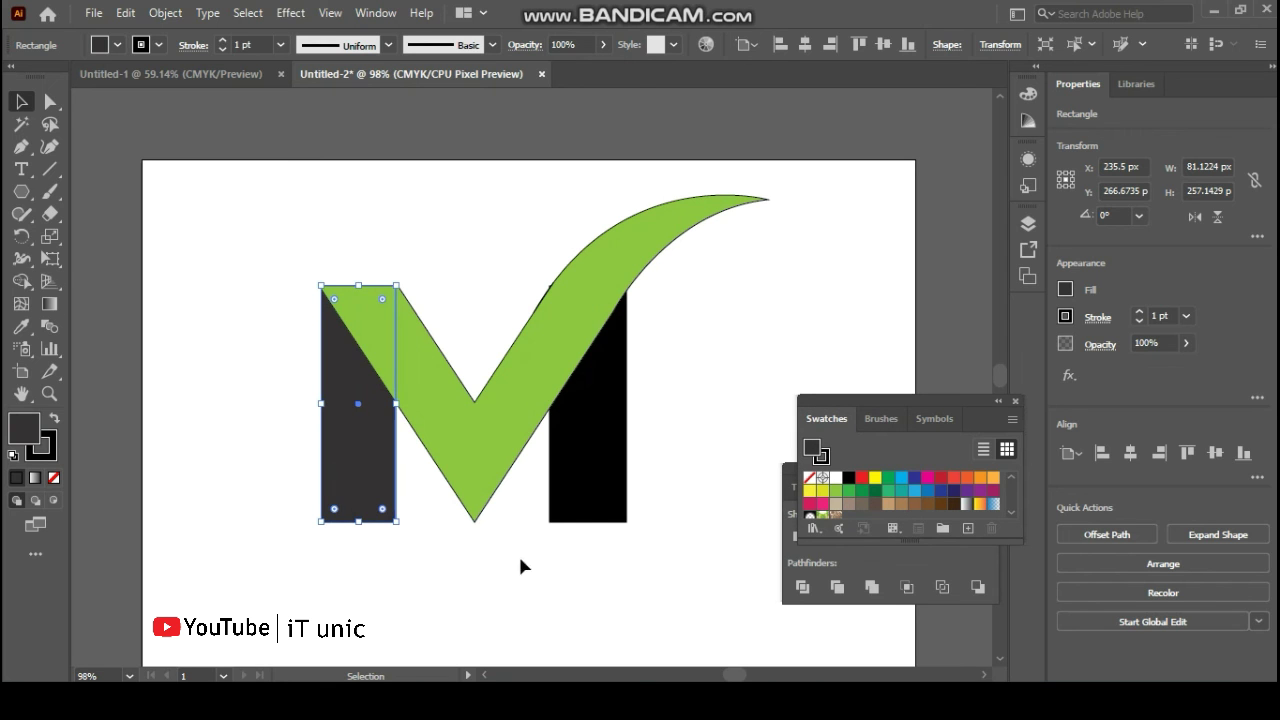
- Match the right rectangle's fill to the left rectangle's dark grey with the Eyedropper and clear the selection
left_click(614, 487)
left_click(21, 326)
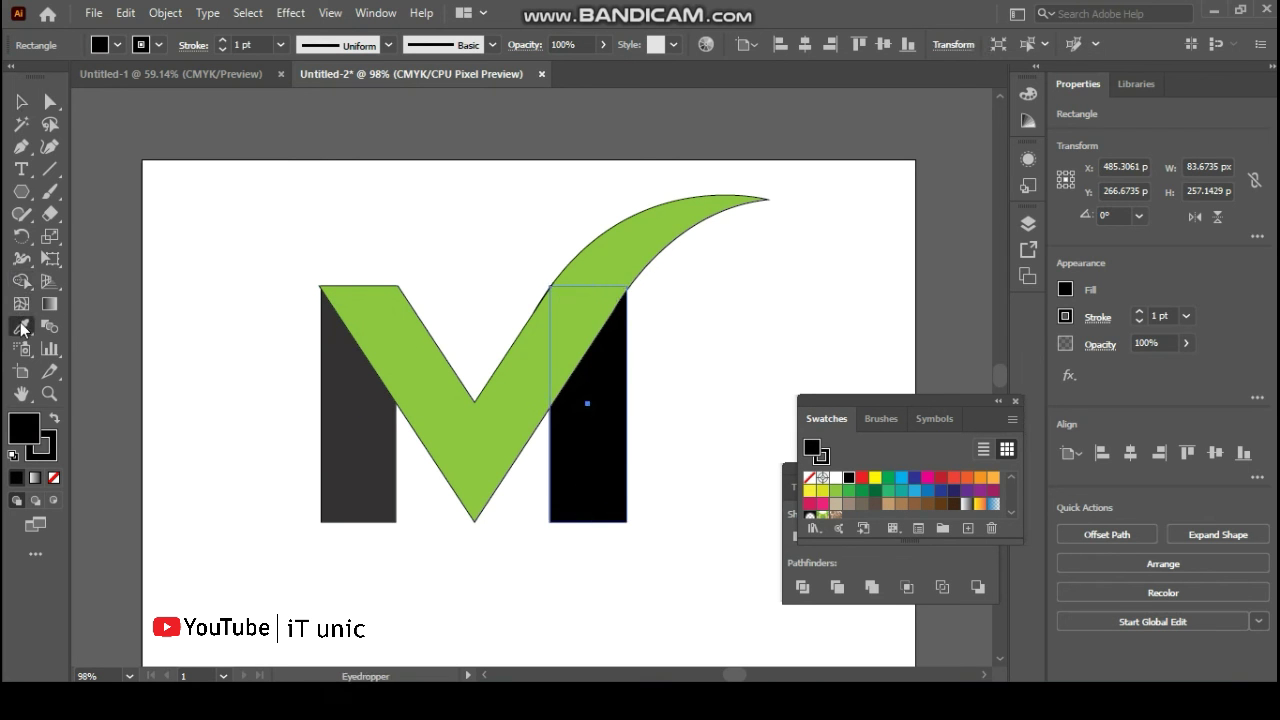
left_click(342, 414)
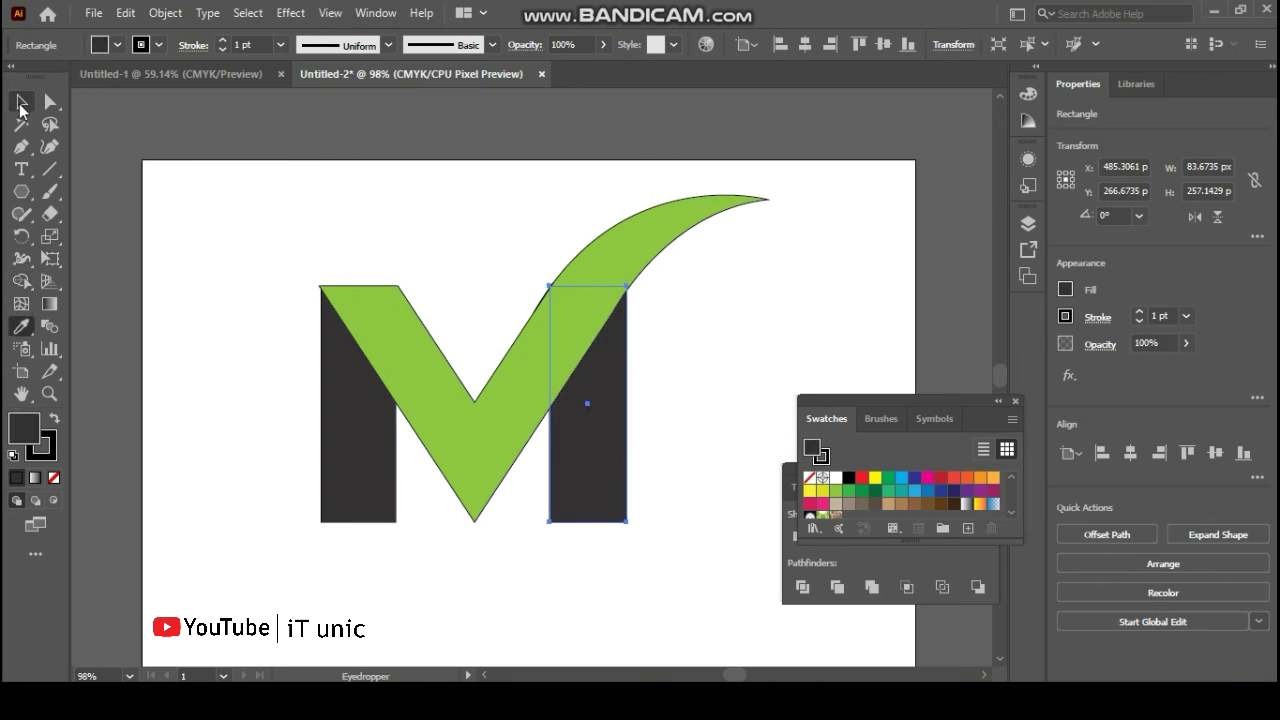
left_click(21, 103)
left_click(258, 334)
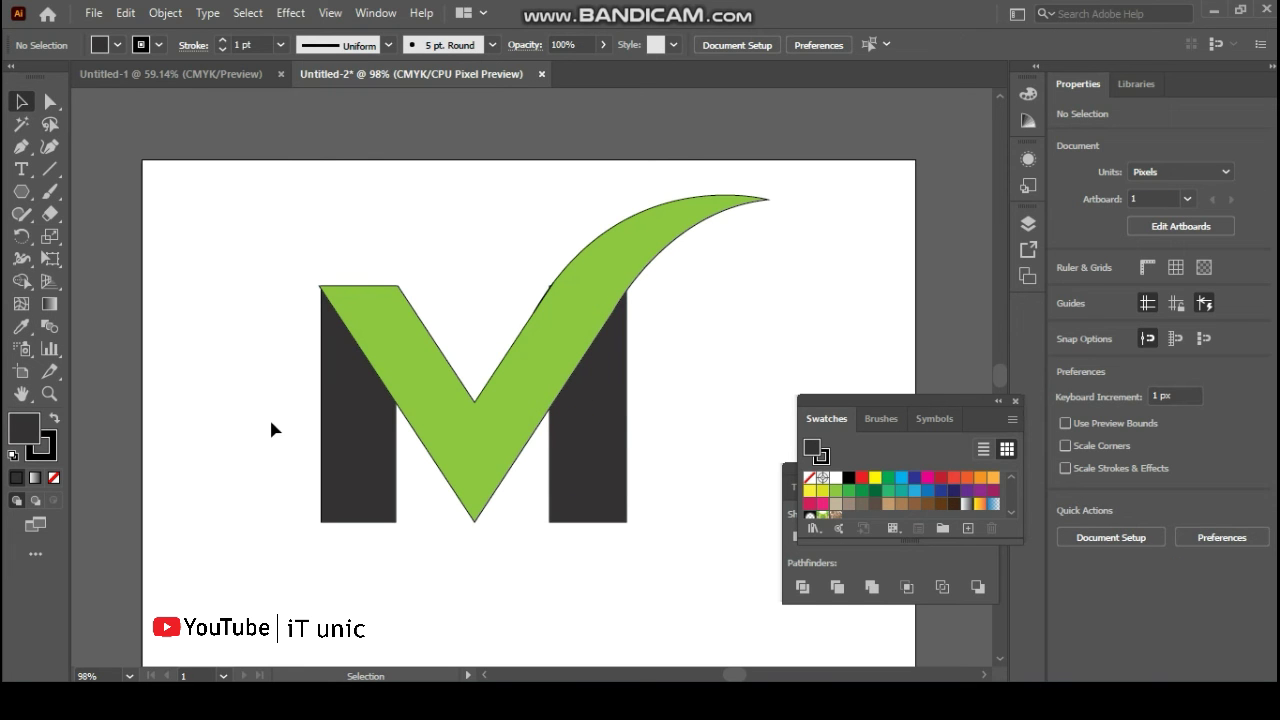
- Draw a thin closed shadow triangle about 84 × 167 px on the right rectangle along the checkmark's edge with the Pen tool
left_click(21, 147)
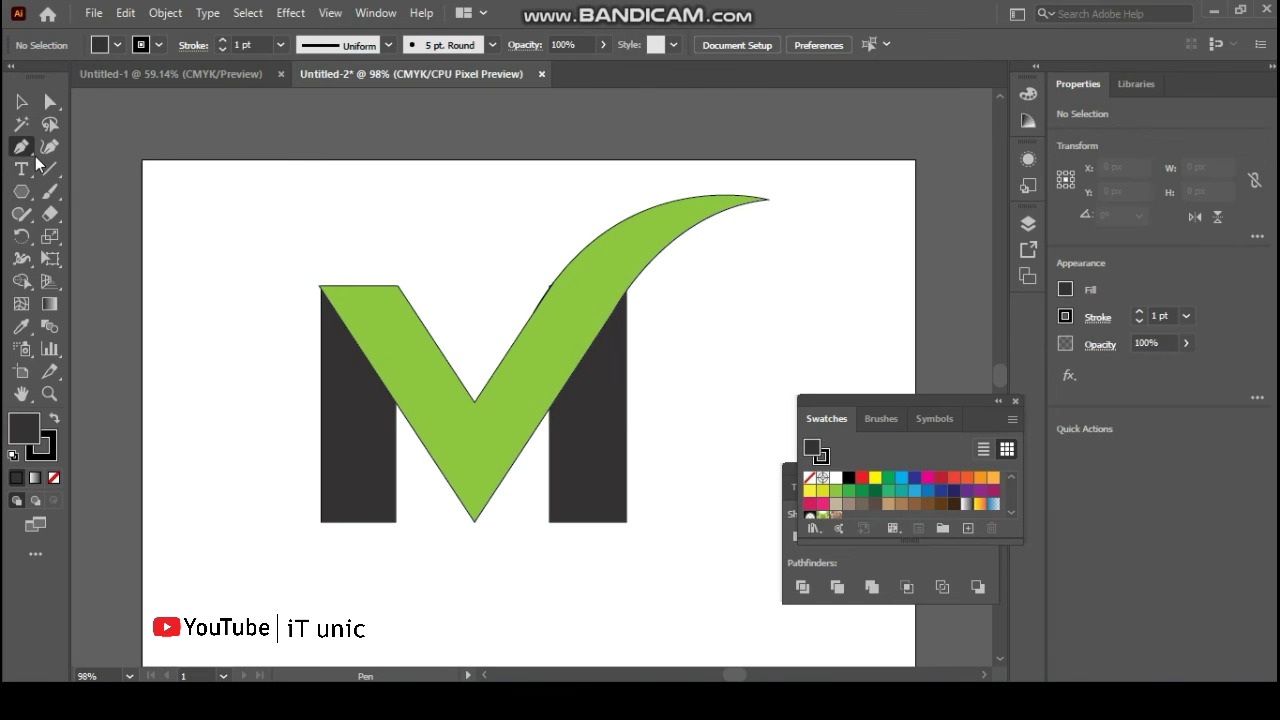
left_click(626, 291)
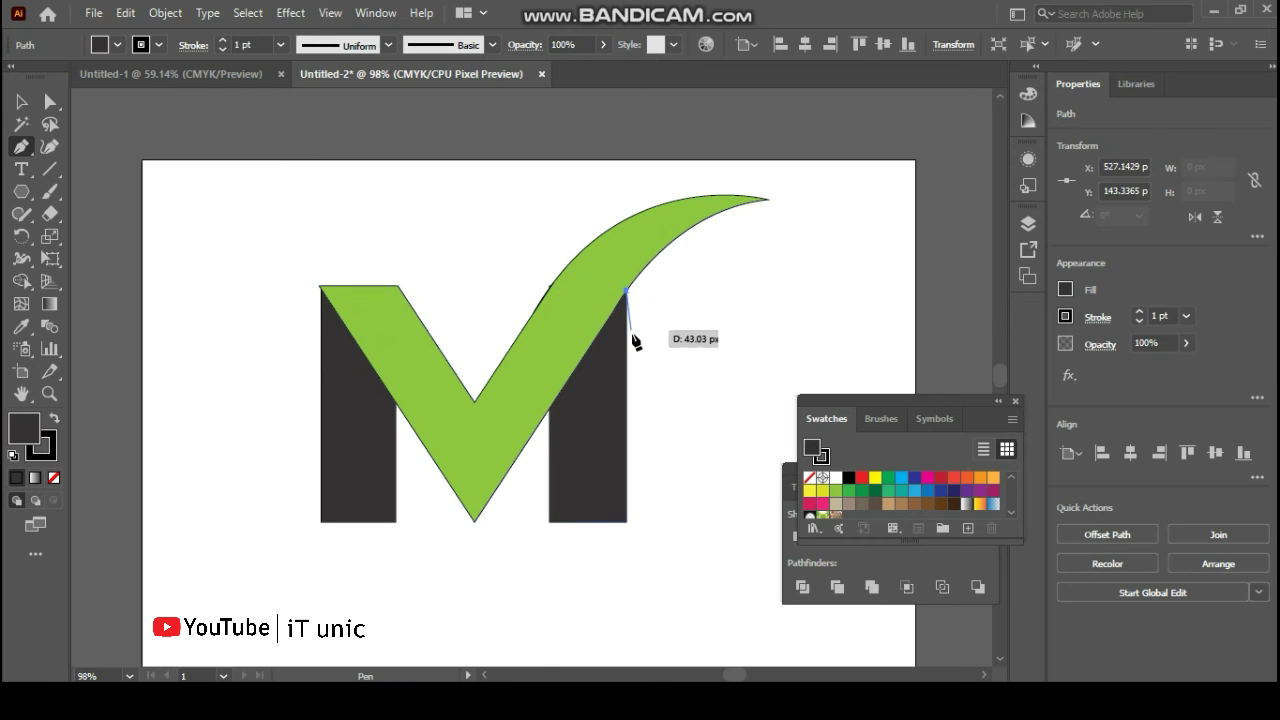
left_click(549, 443)
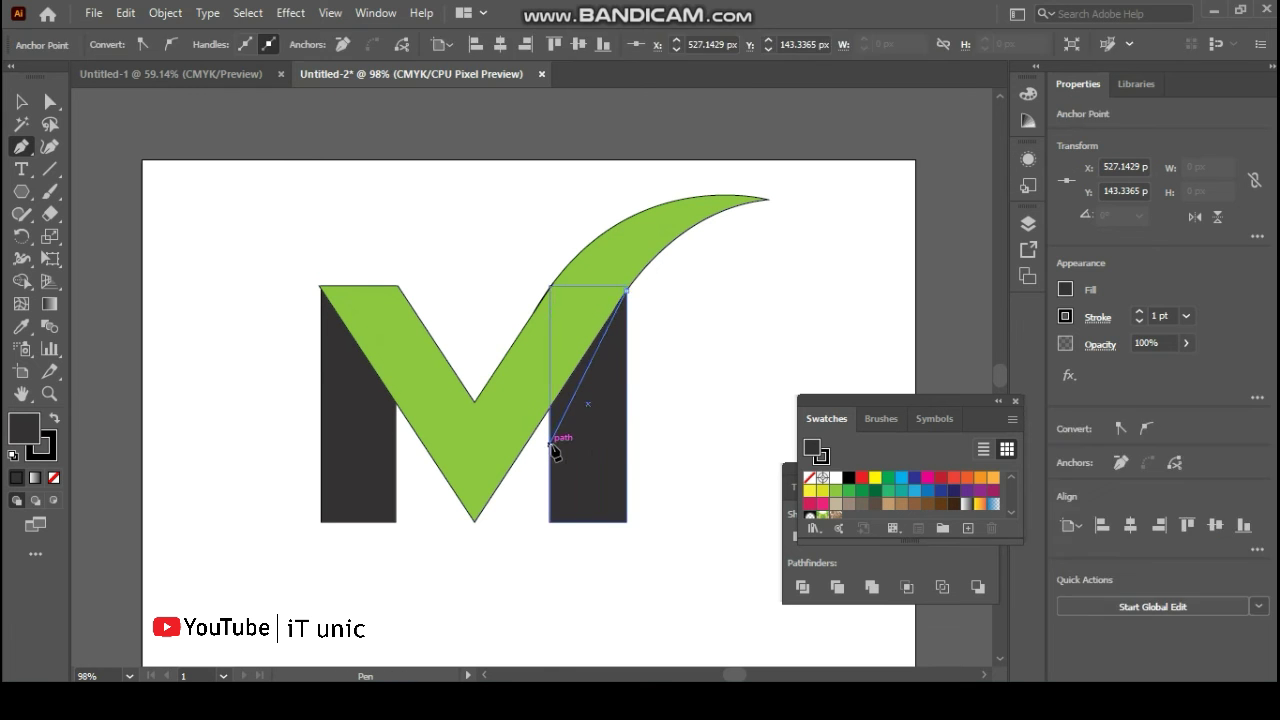
left_click(549, 408)
left_click(627, 289)
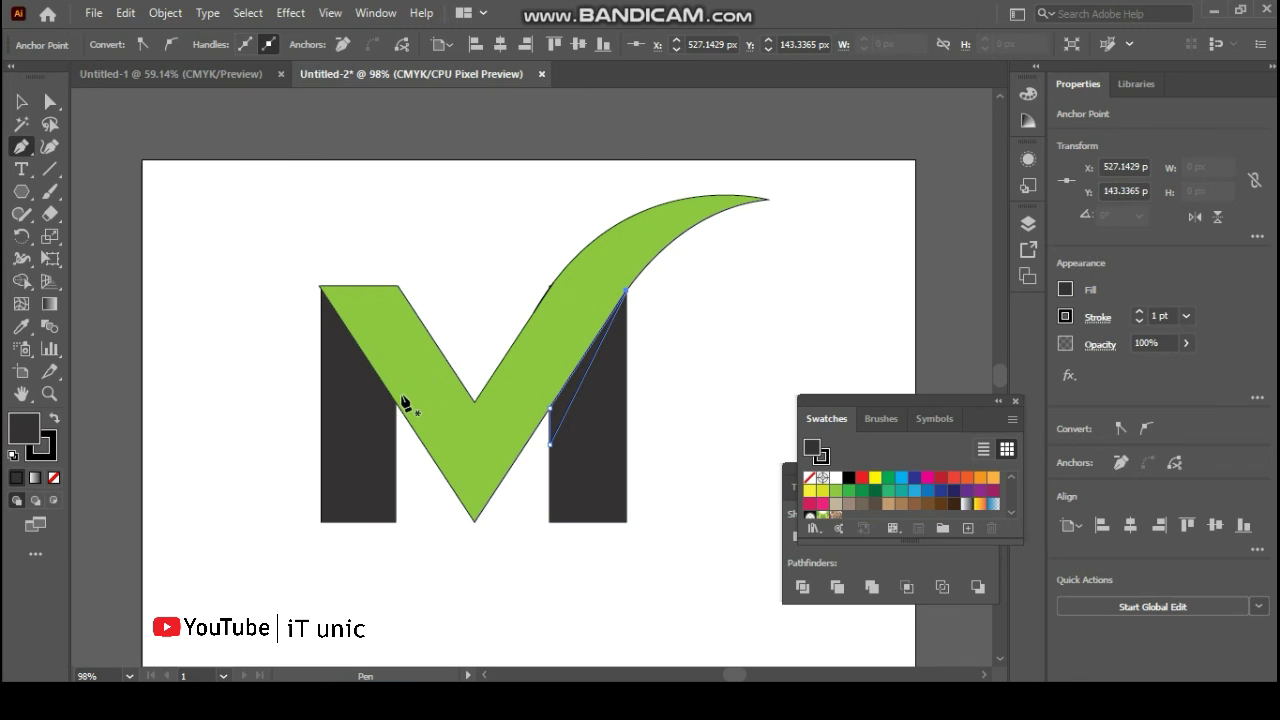
- Draw a matching closed shadow triangle about 83 × 168 px on the left rectangle along the checkmark's edge
left_click(319, 287)
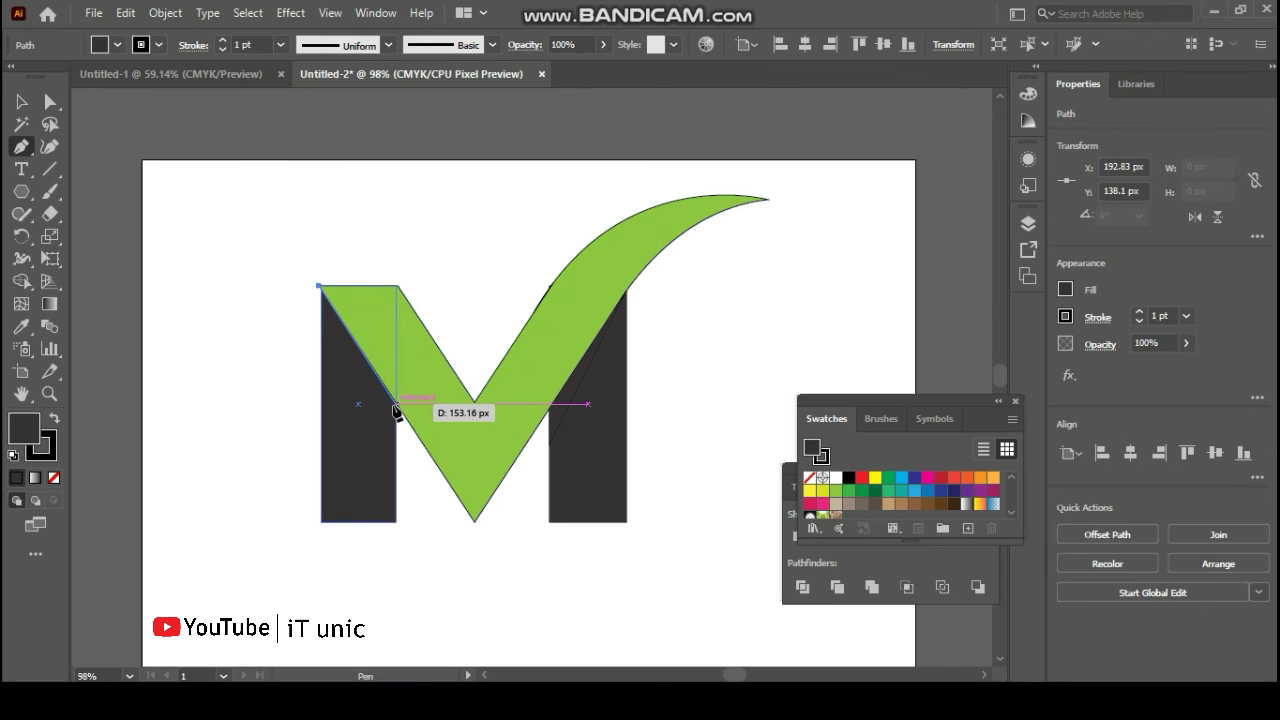
left_click(397, 407)
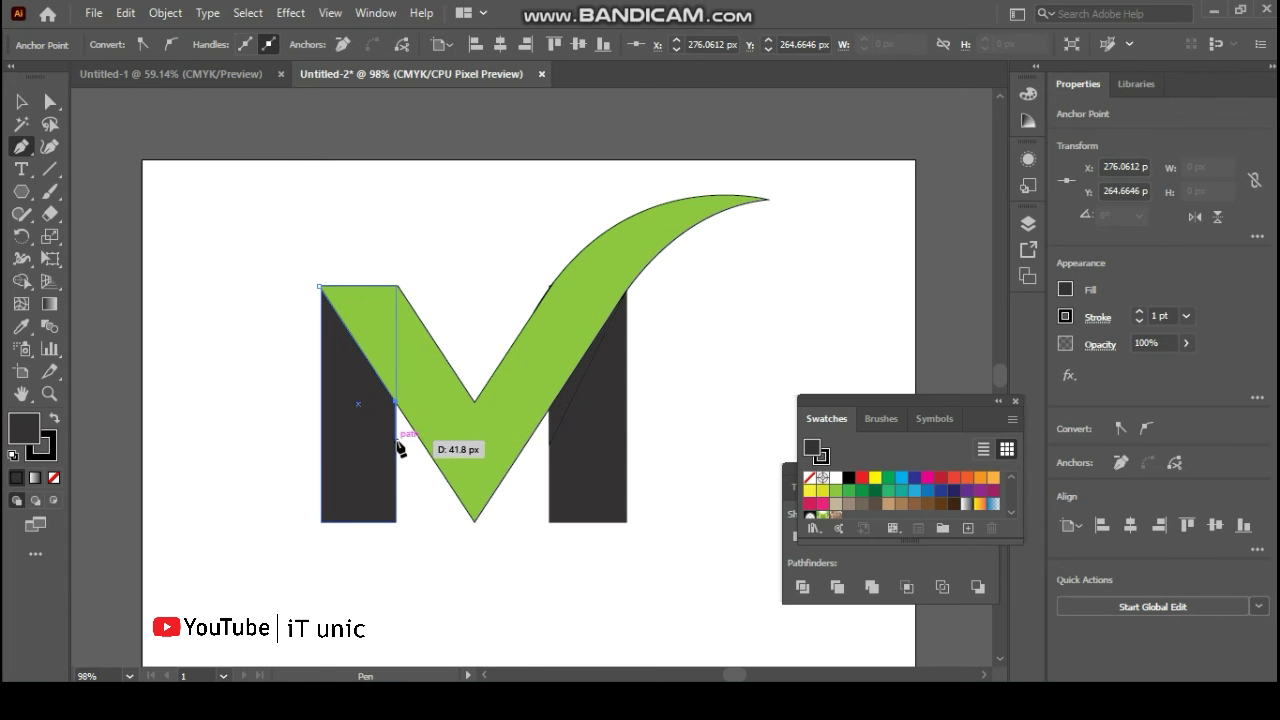
left_click(396, 441)
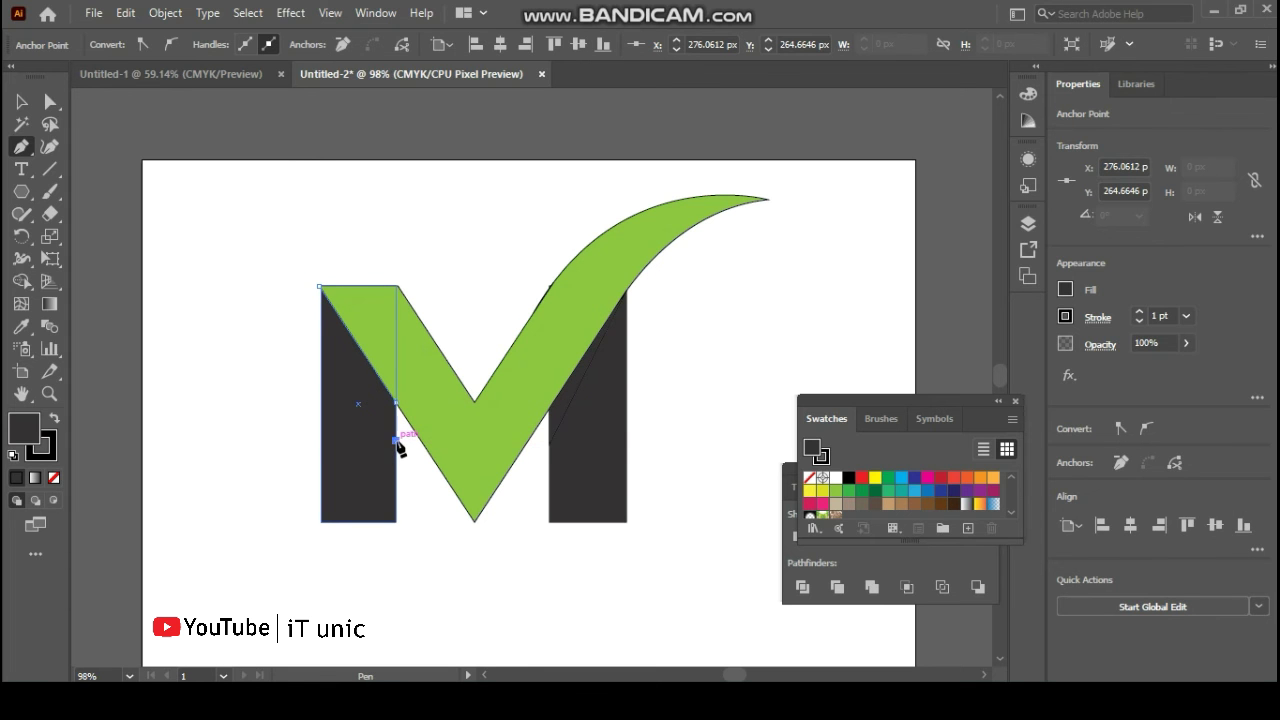
left_click(320, 288)
- Fill the left and right shadow triangles with the black swatch
left_click(15, 104)
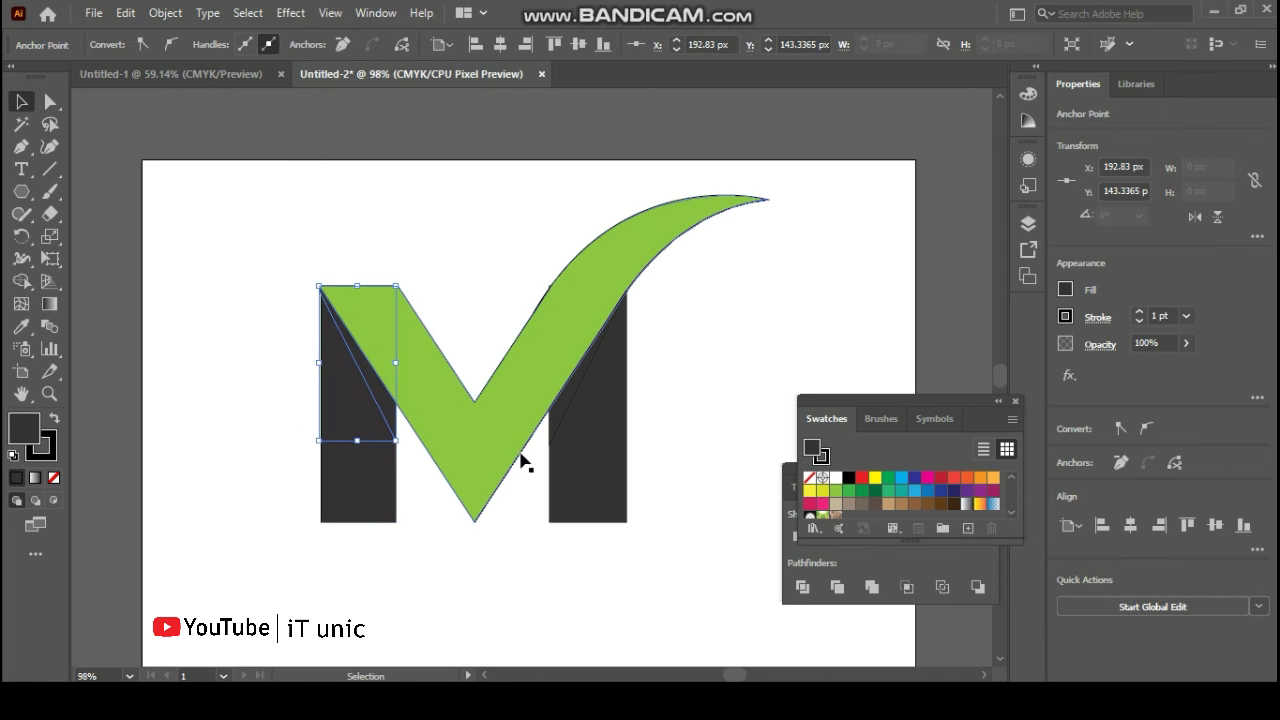
left_click(850, 480)
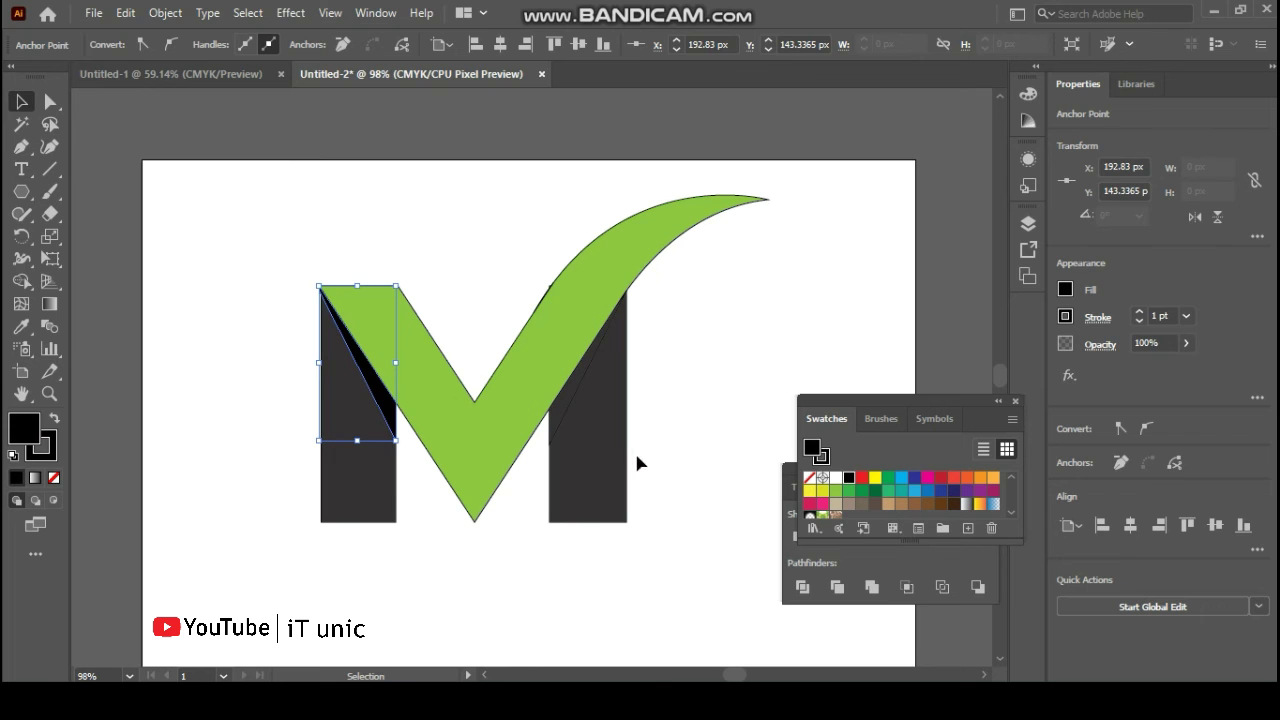
left_click(566, 404)
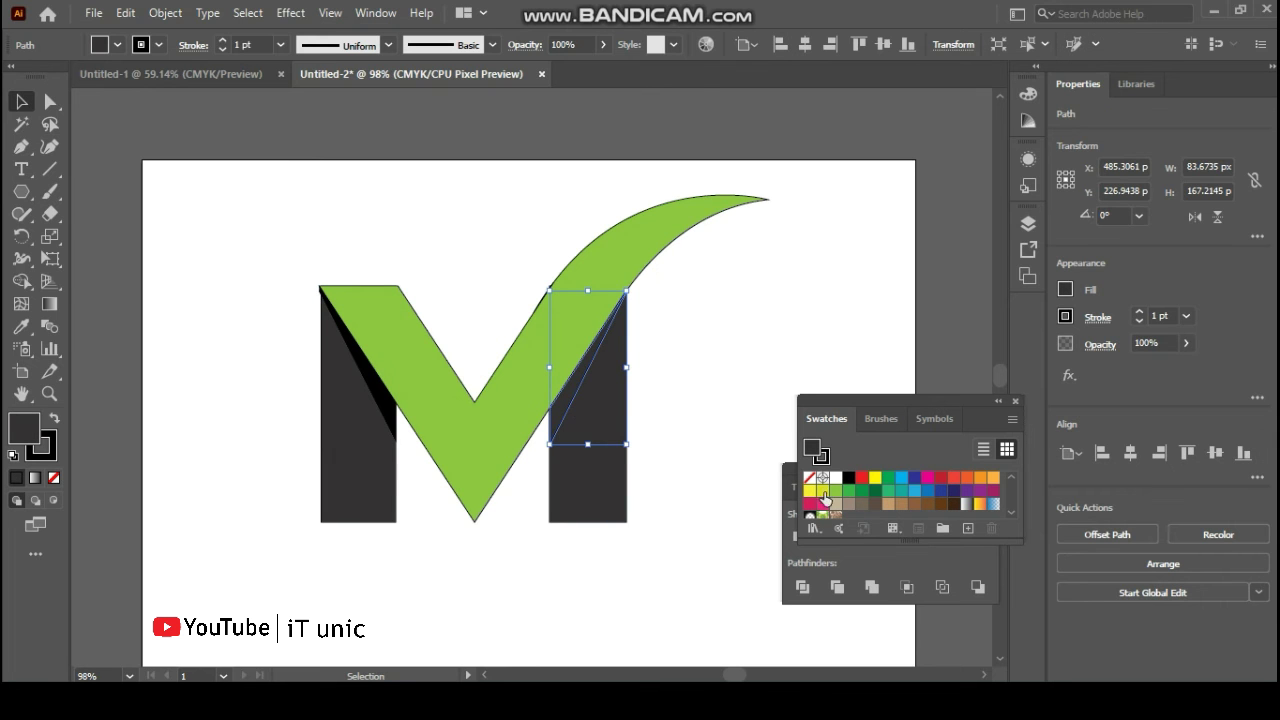
left_click(849, 479)
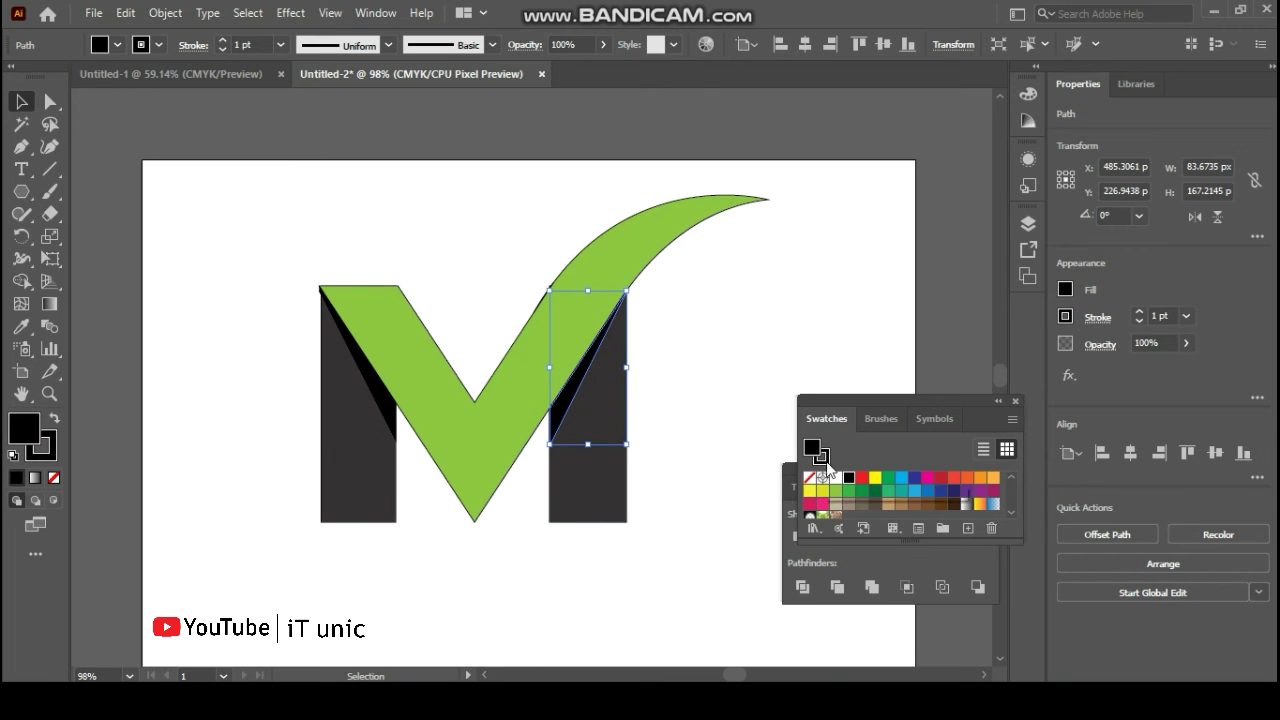
- Lower the right shadow triangle's opacity to 92% and clear the selection
left_click(1184, 342)
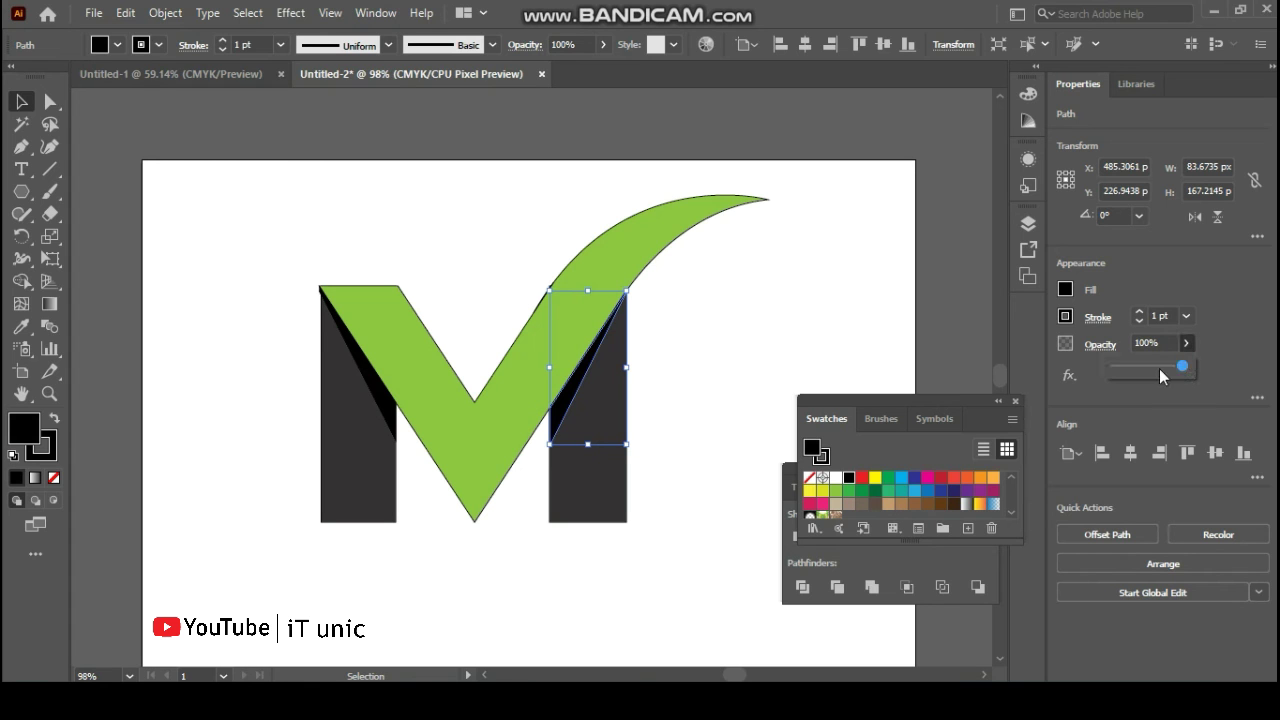
left_click_drag(1172, 372, 1177, 372)
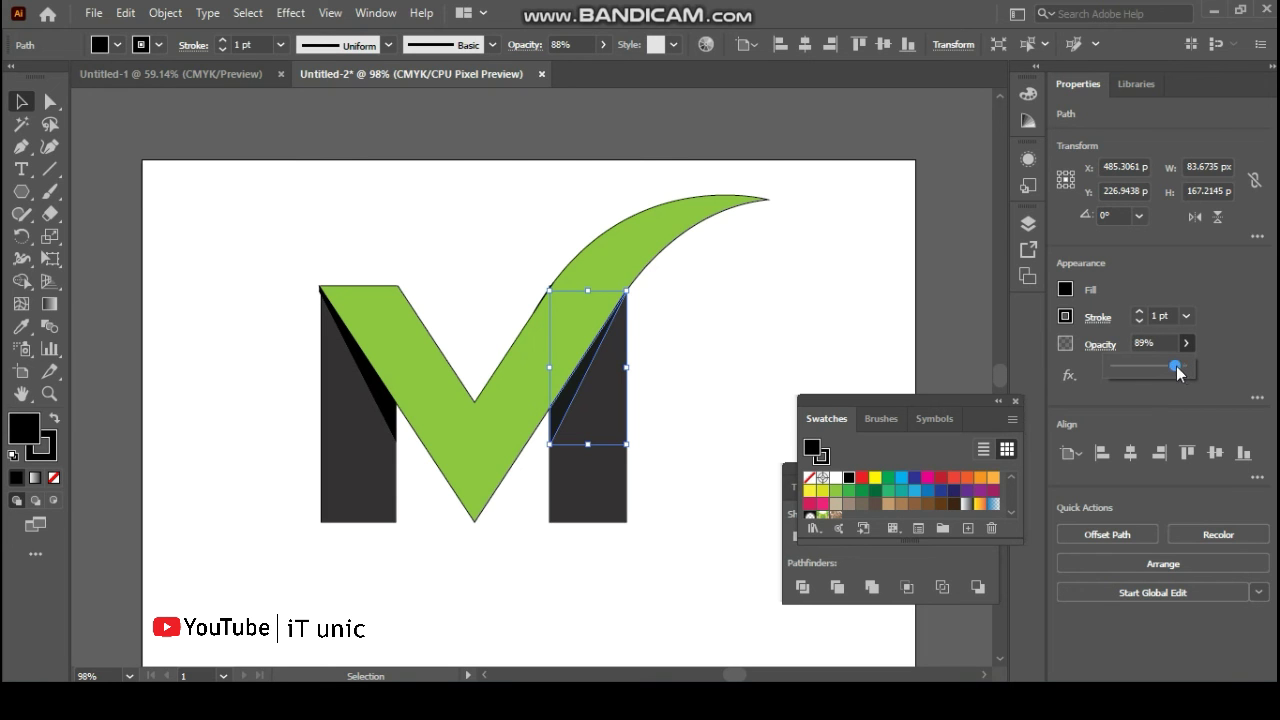
left_click(780, 351)
- Lower the left shadow triangle's opacity to 90%
left_click(378, 410)
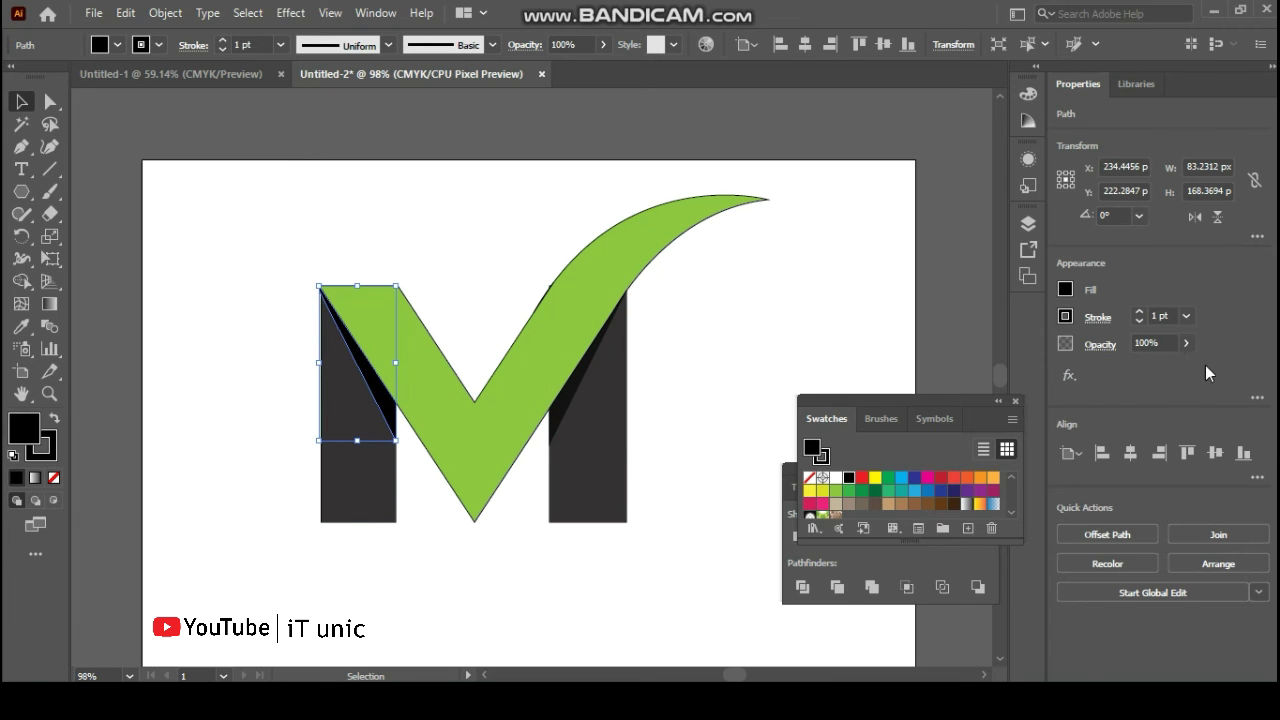
left_click(1186, 343)
left_click_drag(1184, 368, 1177, 370)
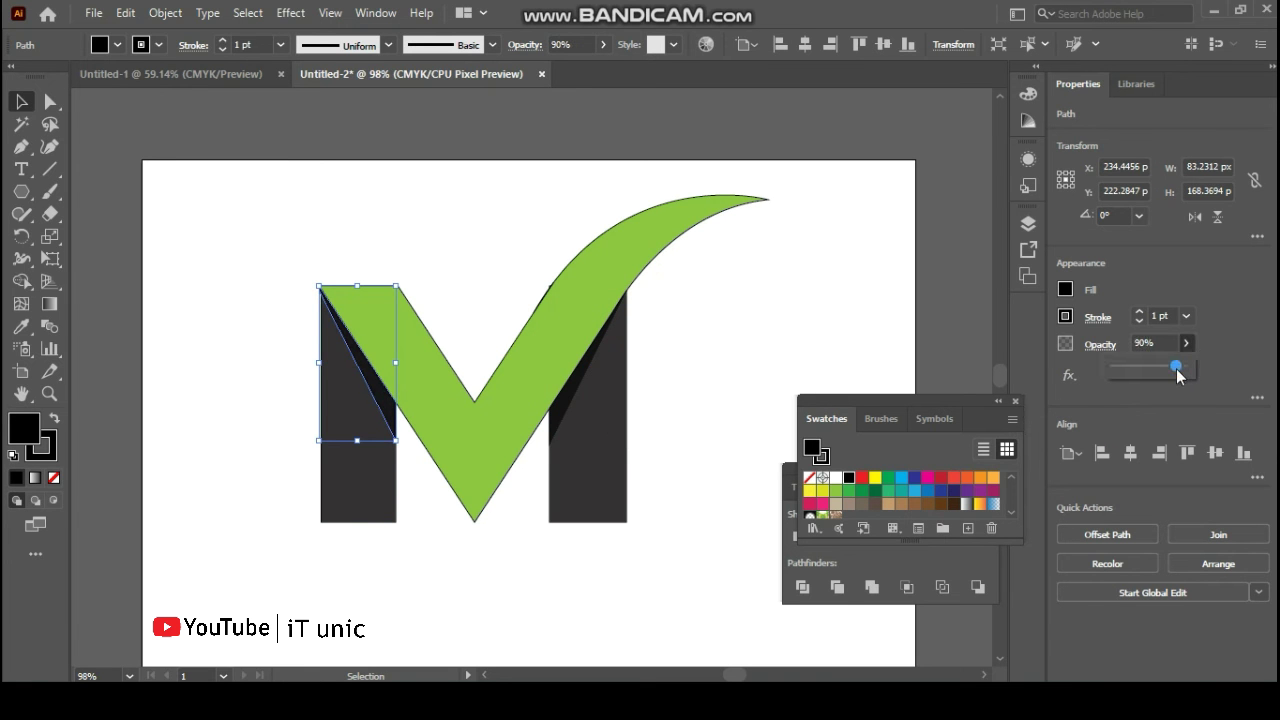
- Set the right shadow triangle's opacity to 90% and clear the selection
left_click(576, 382)
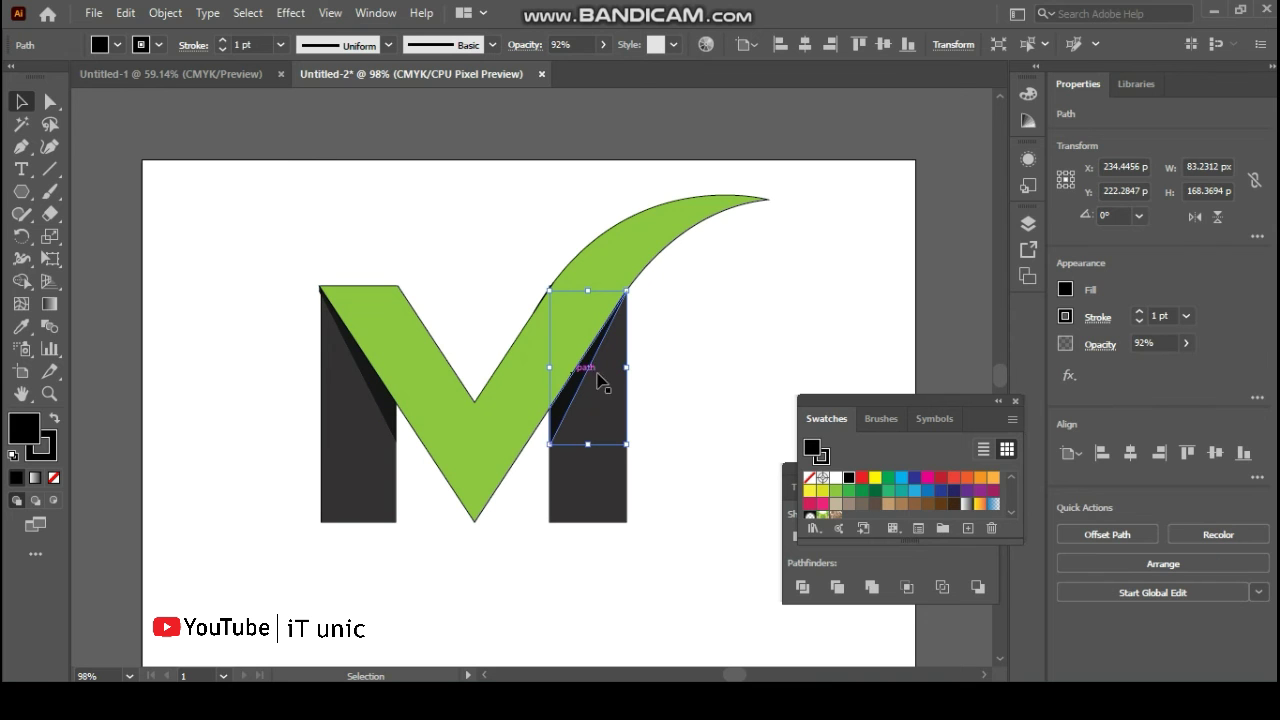
left_click(1163, 344)
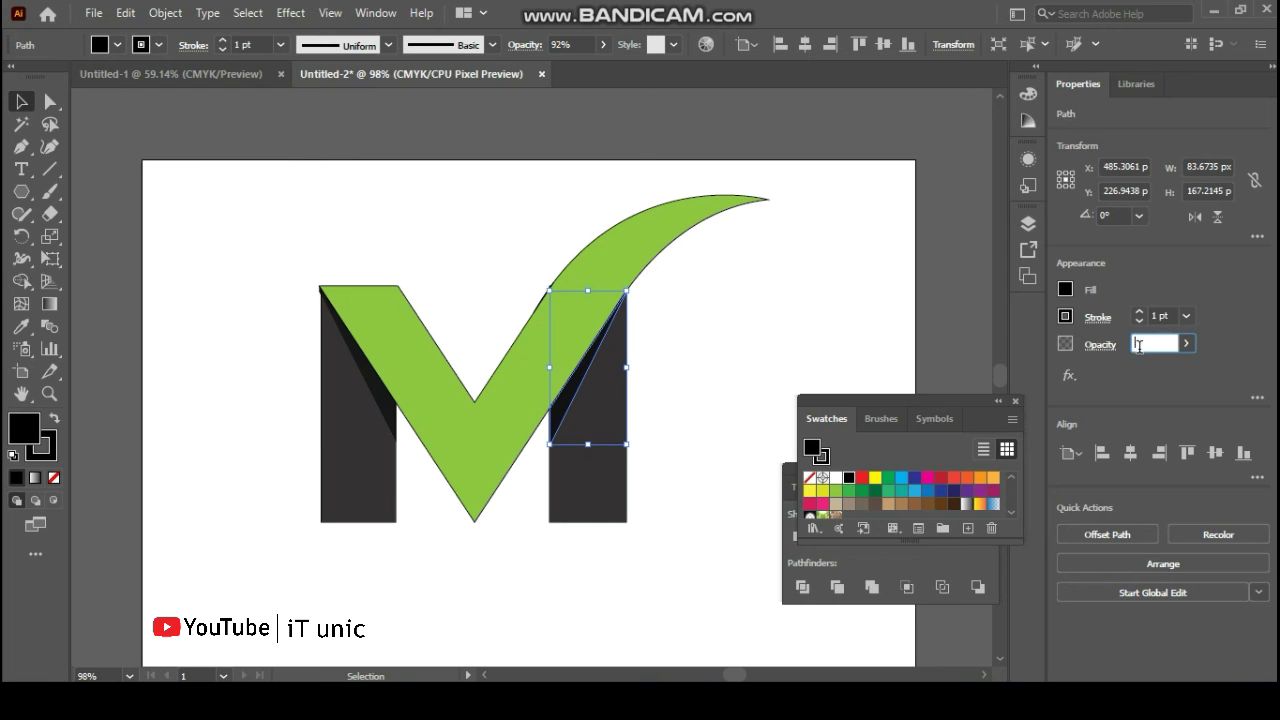
type("90")
key("Return")
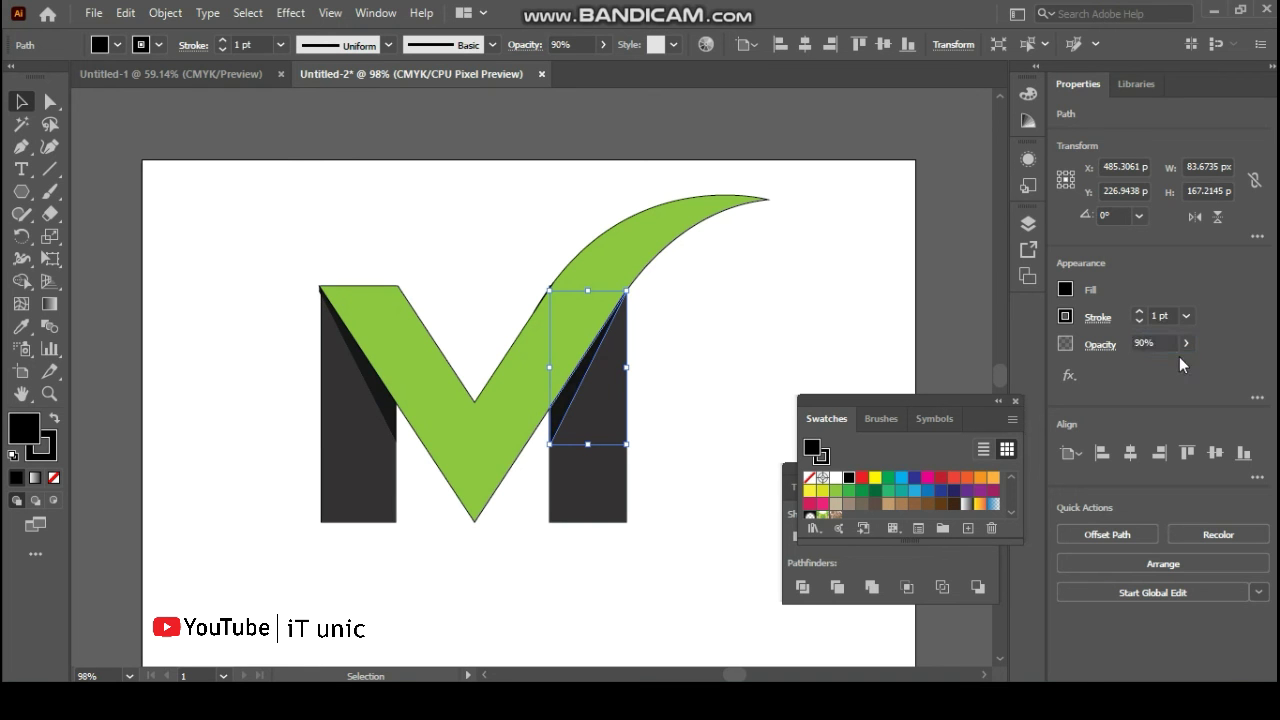
left_click(687, 414)
- Remove the stroke from all the logo shapes and clear the selection
left_click_drag(300, 487, 781, 295)
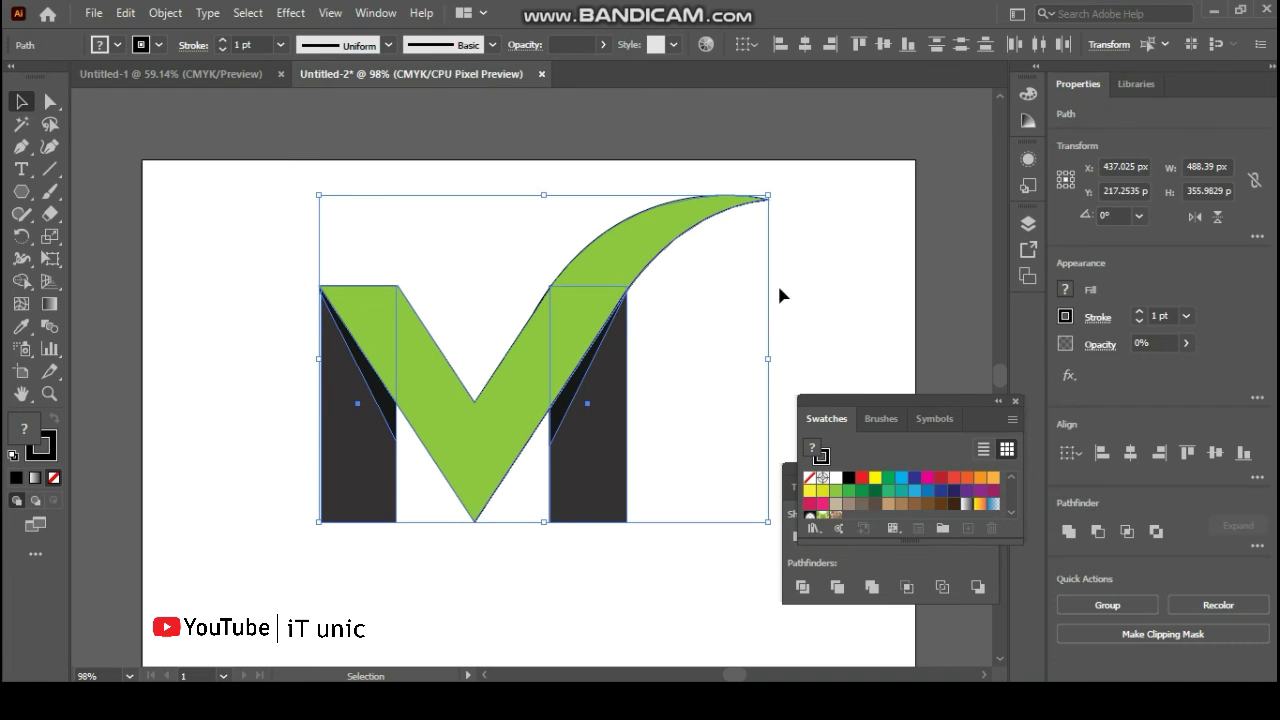
left_click(1139, 321)
left_click(1139, 321)
left_click(1139, 321)
left_click(1139, 321)
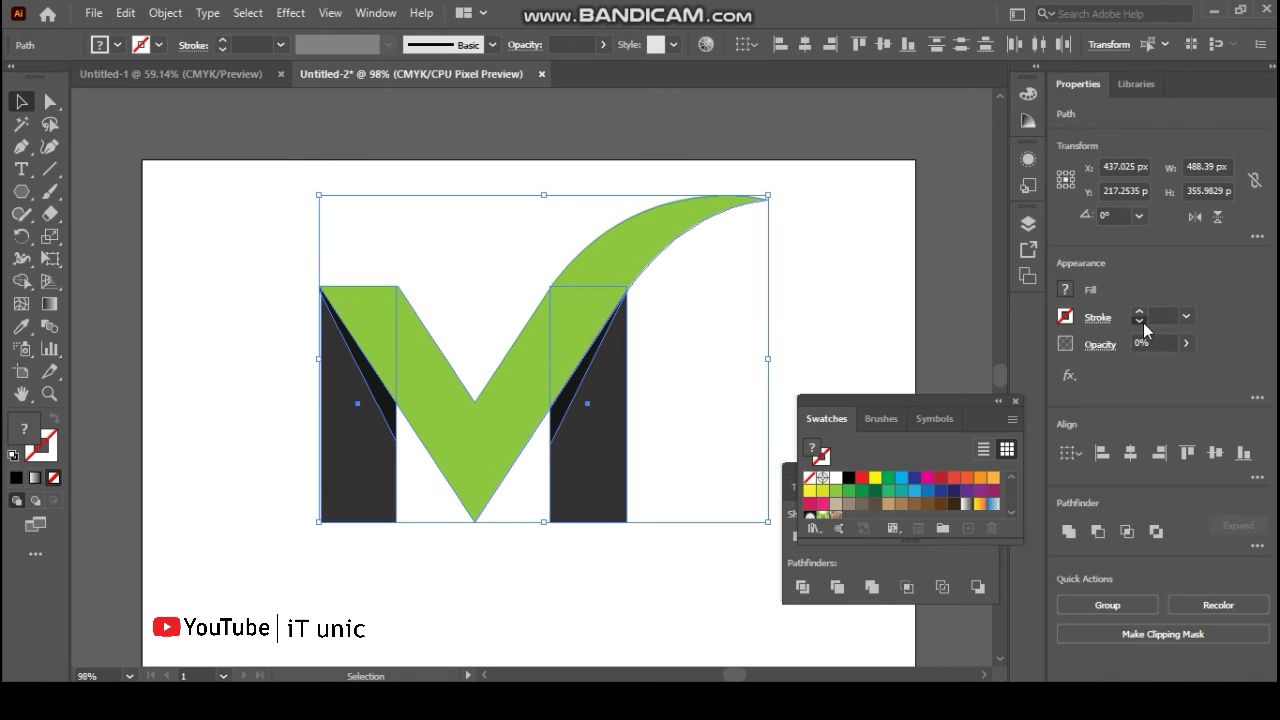
left_click(787, 326)
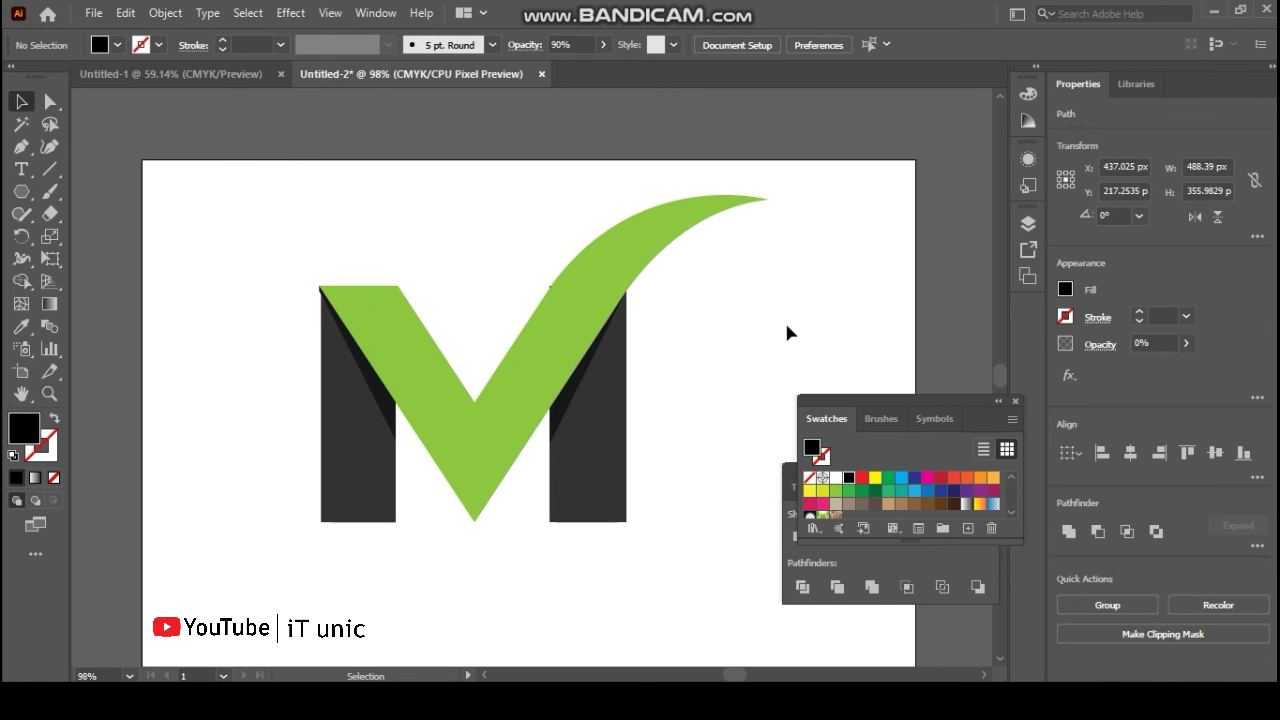
- Nudge the right rectangle and its shadow triangle slightly to the right and select all the artwork
left_click(626, 401)
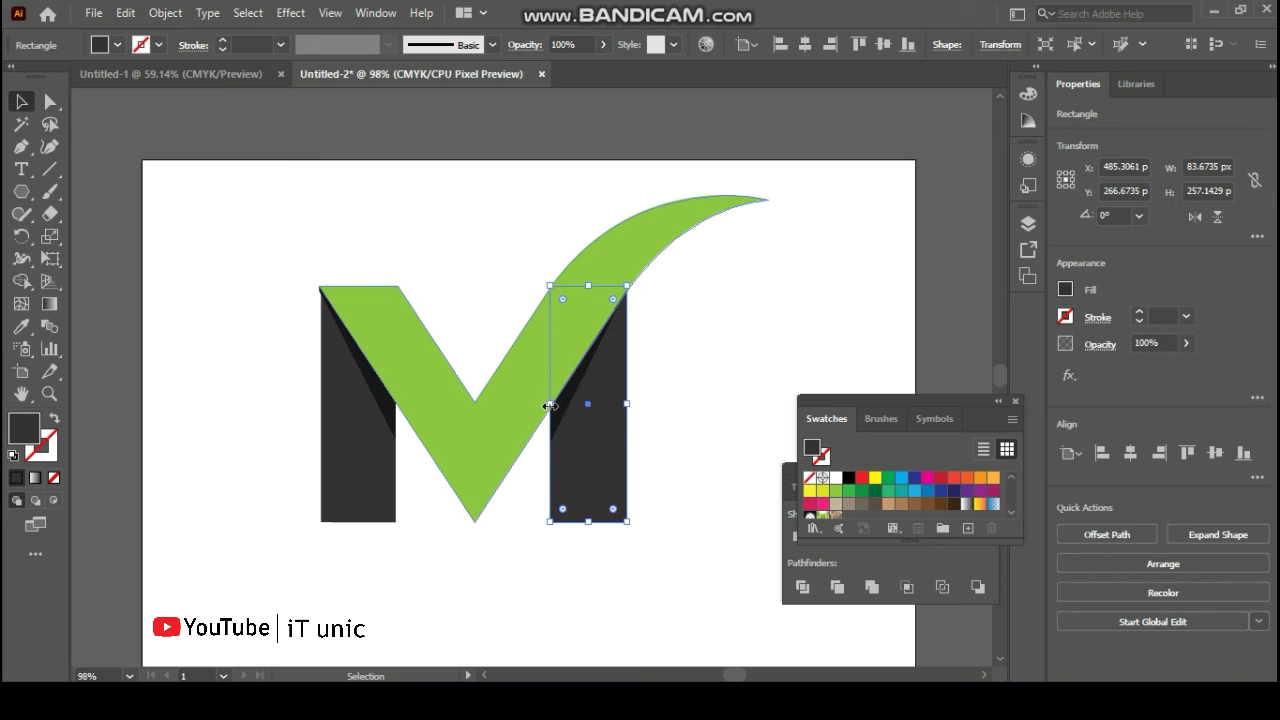
key("ctrl+a")
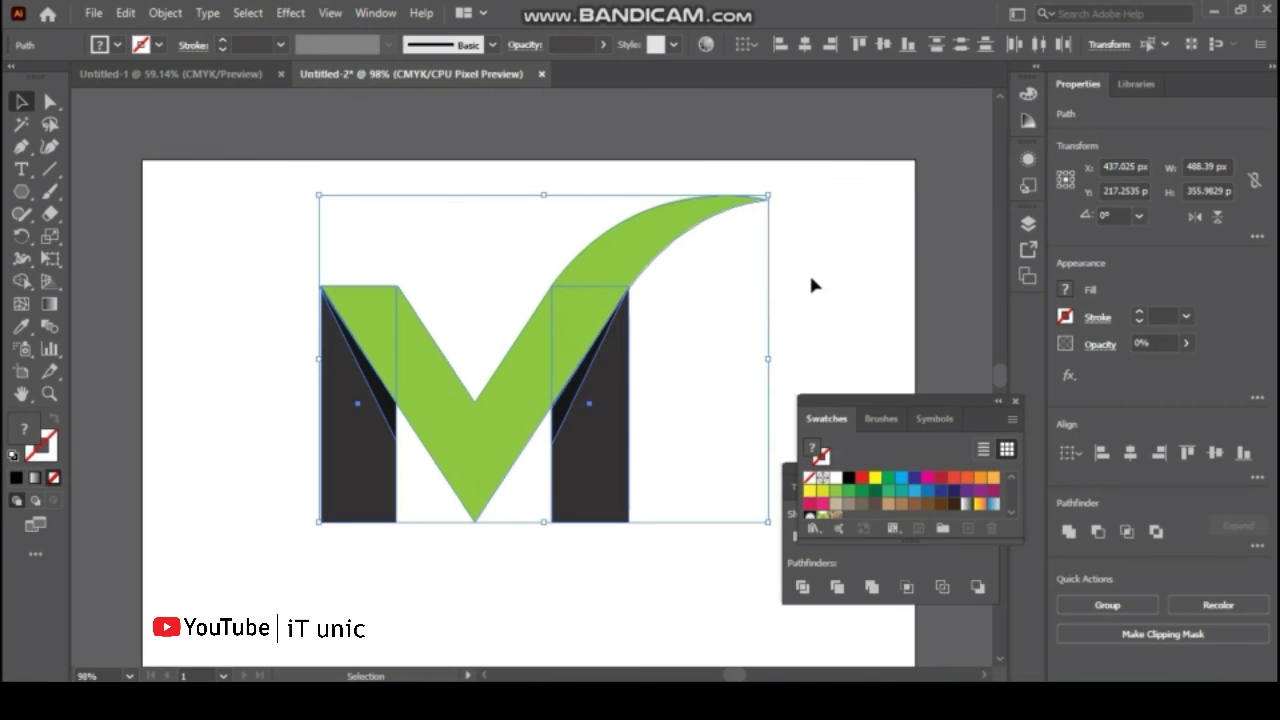